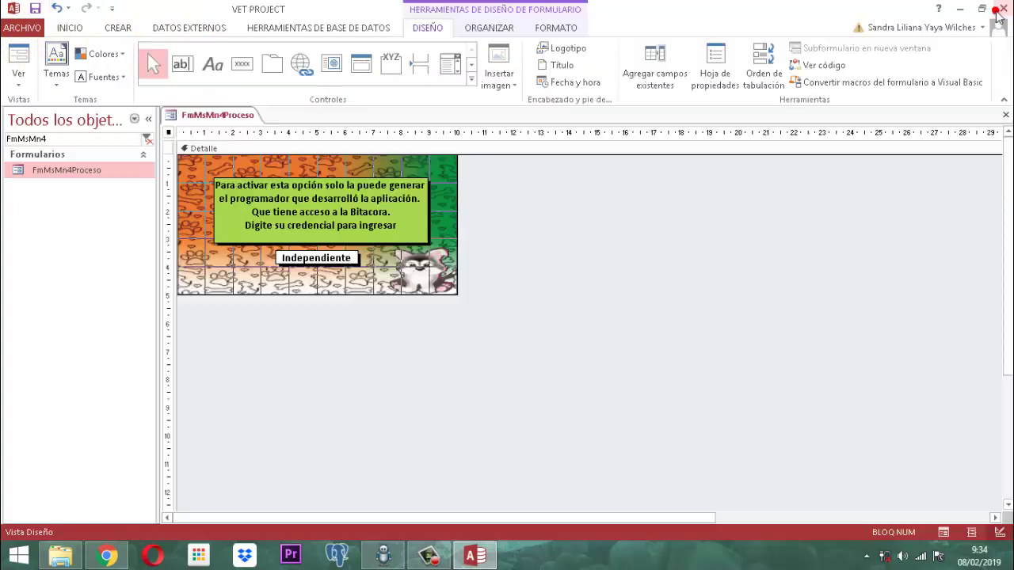
Step: Close all open objects, including the FmMsMn4Proceso form in design view
right_click(233, 117)
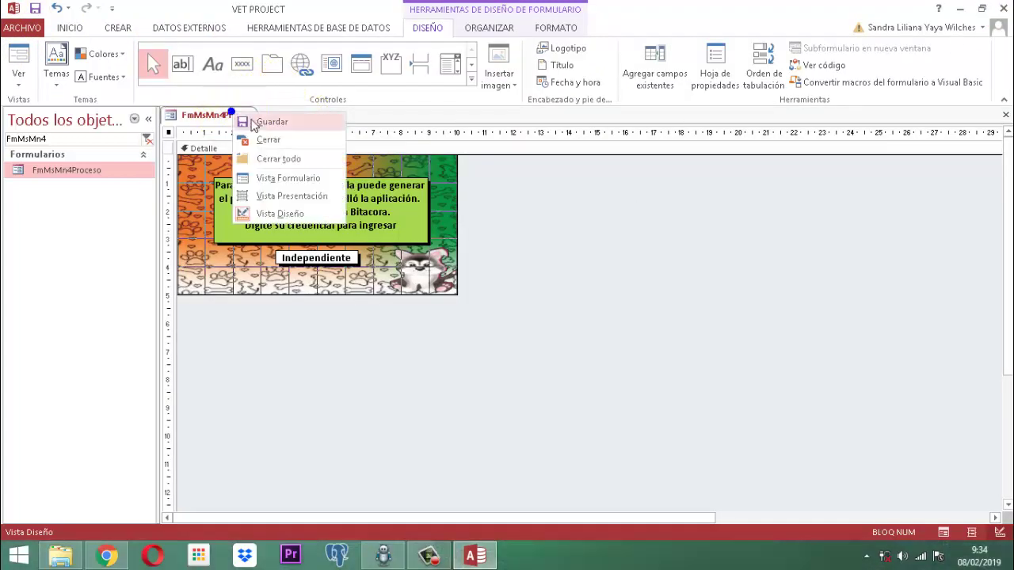
click(261, 115)
right_click(212, 120)
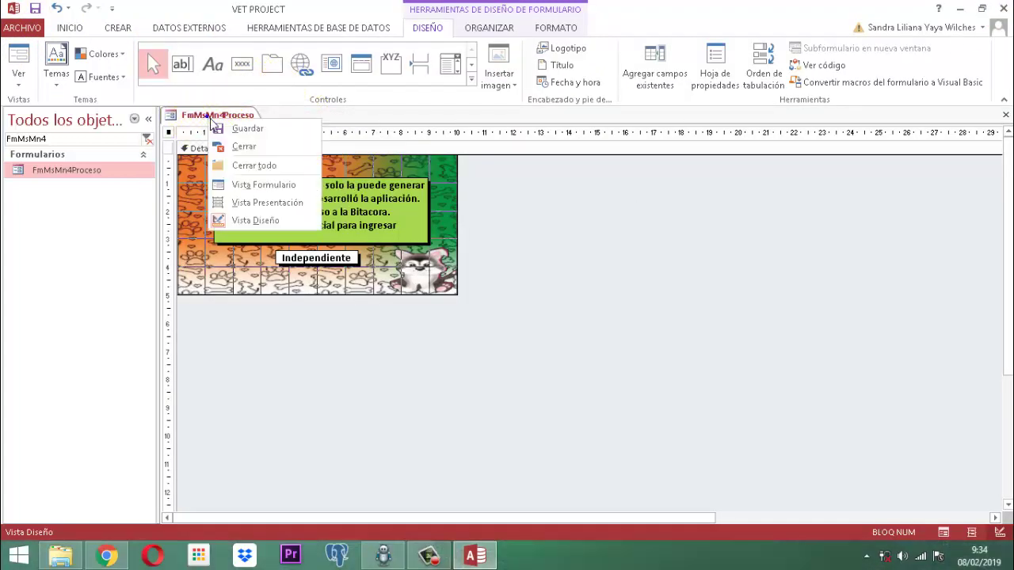
click(254, 165)
Step: Filter the object list by "Fmbino" and open the FmBiNovedades form in Design view
drag(46, 138, 8, 146)
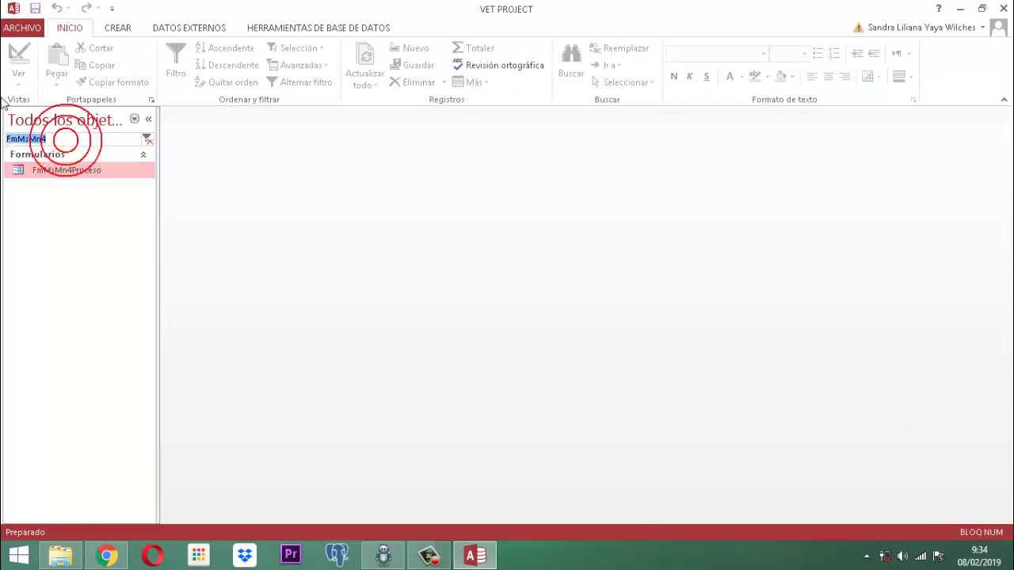
key(BackSpace)
text(bino)
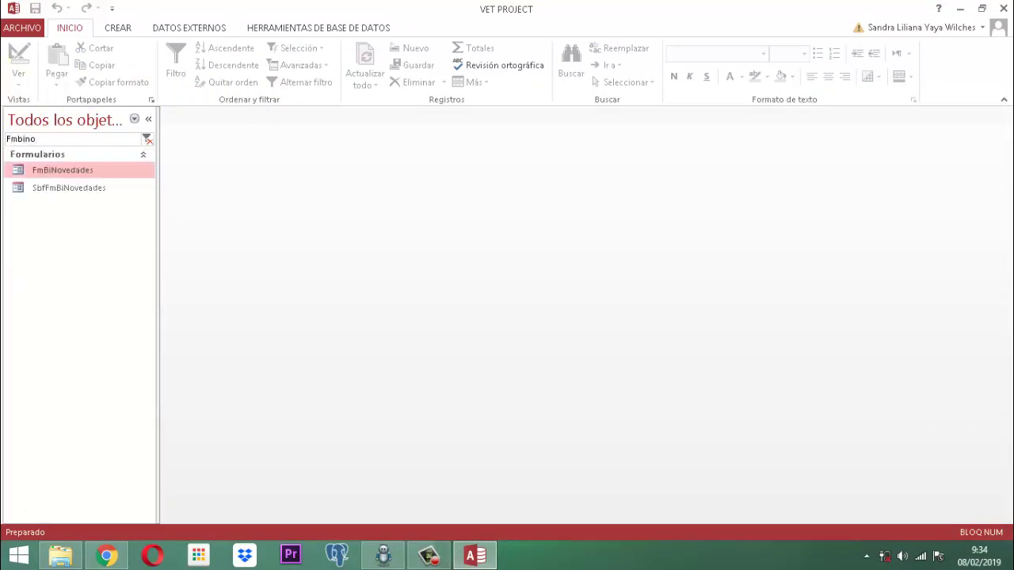
click(65, 174)
right_click(66, 174)
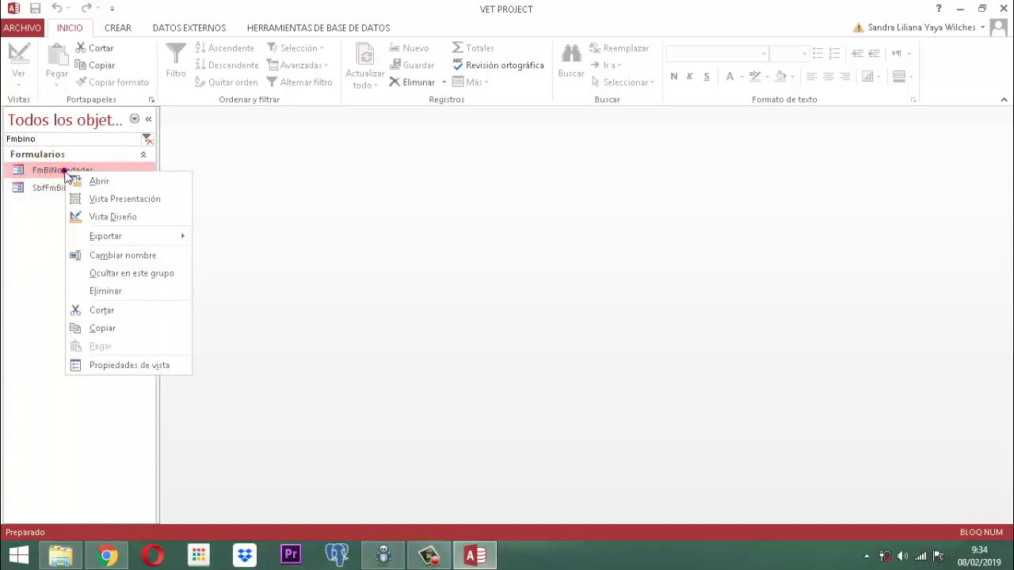
click(119, 218)
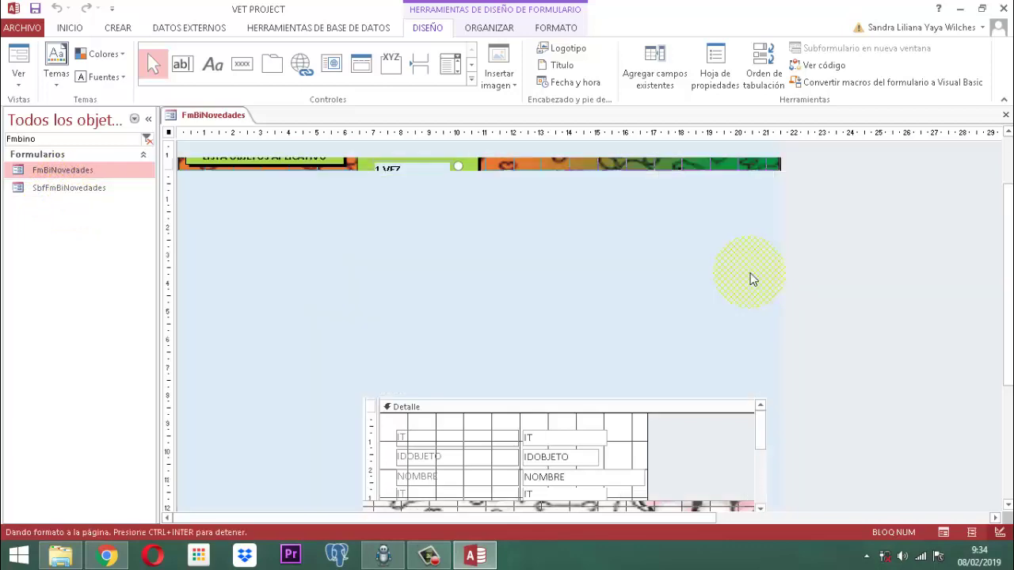
Step: Look over the FmBiNovedades form layout from its header and close the form
scroll(749, 278, up, 1)
right_click(221, 116)
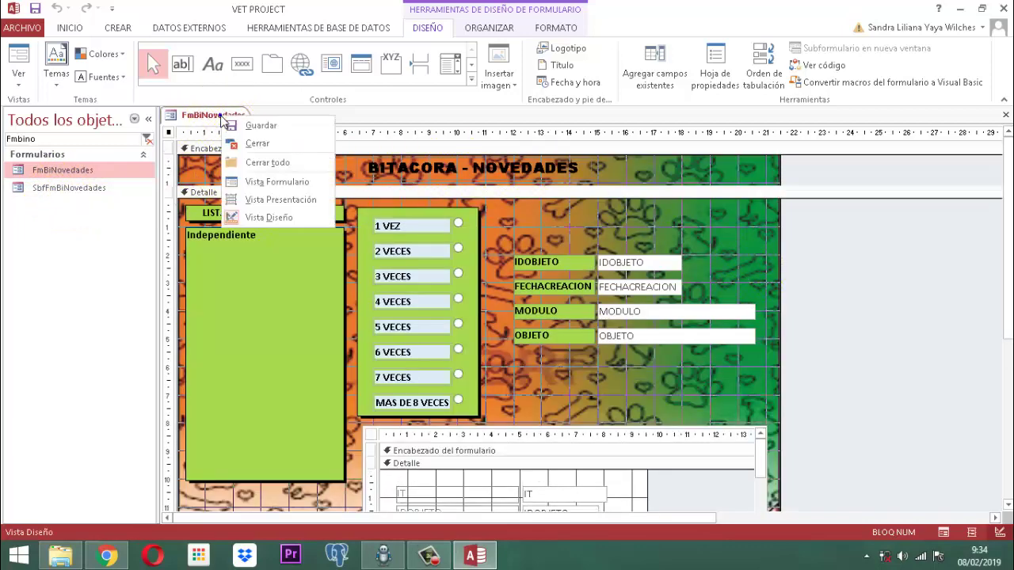
click(258, 144)
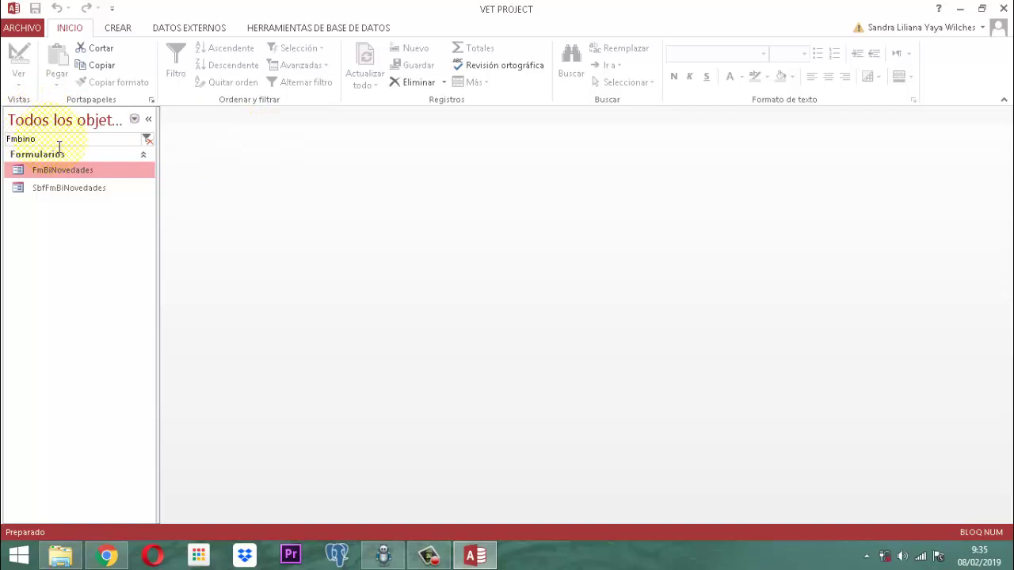
Step: Hide the navigation pane and show it again
drag(51, 139, 7, 140)
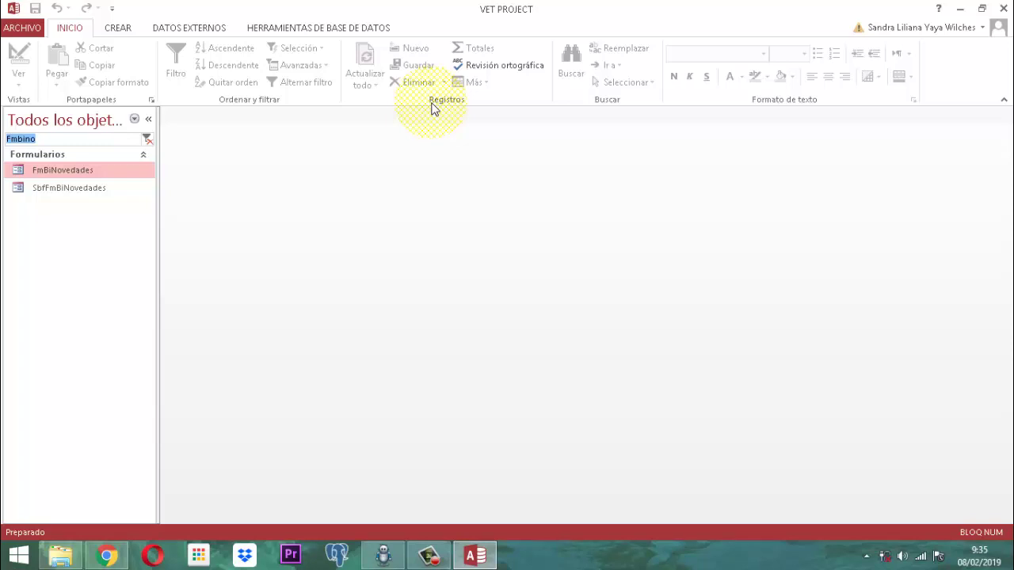
key(F11)
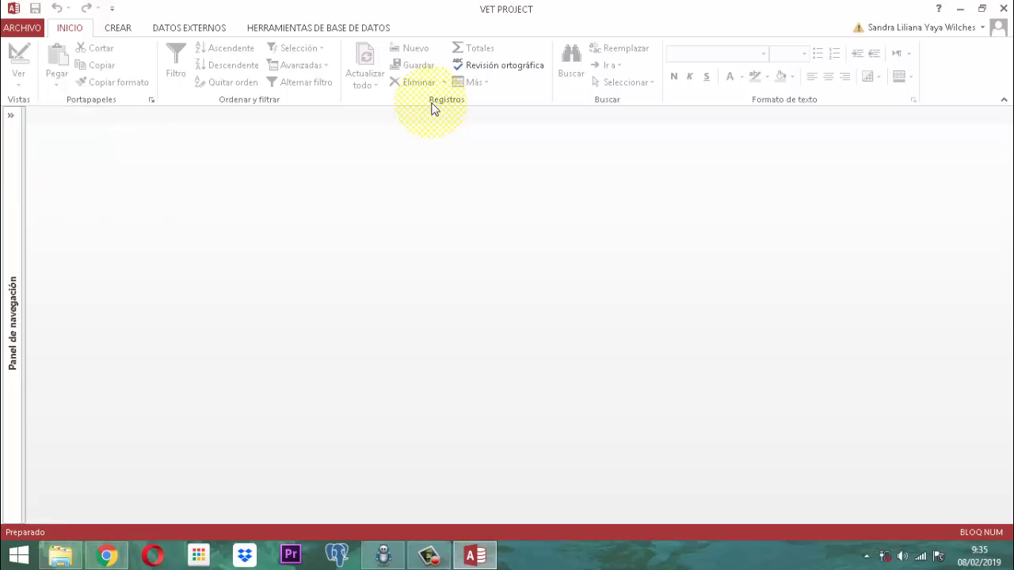
key(F11)
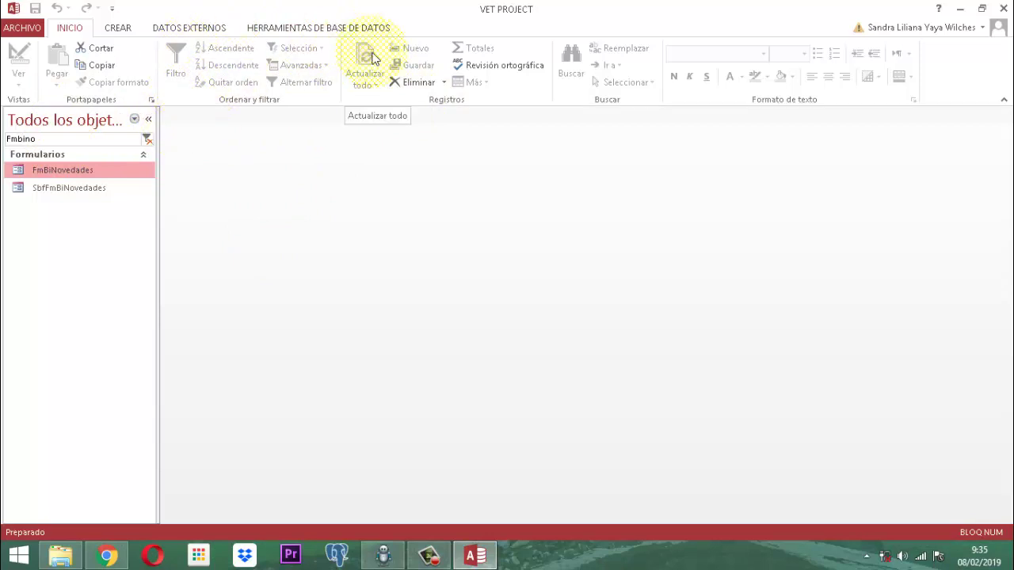
Step: Compact and repair the database, ending the macro code at the runtime error on restart
click(290, 30)
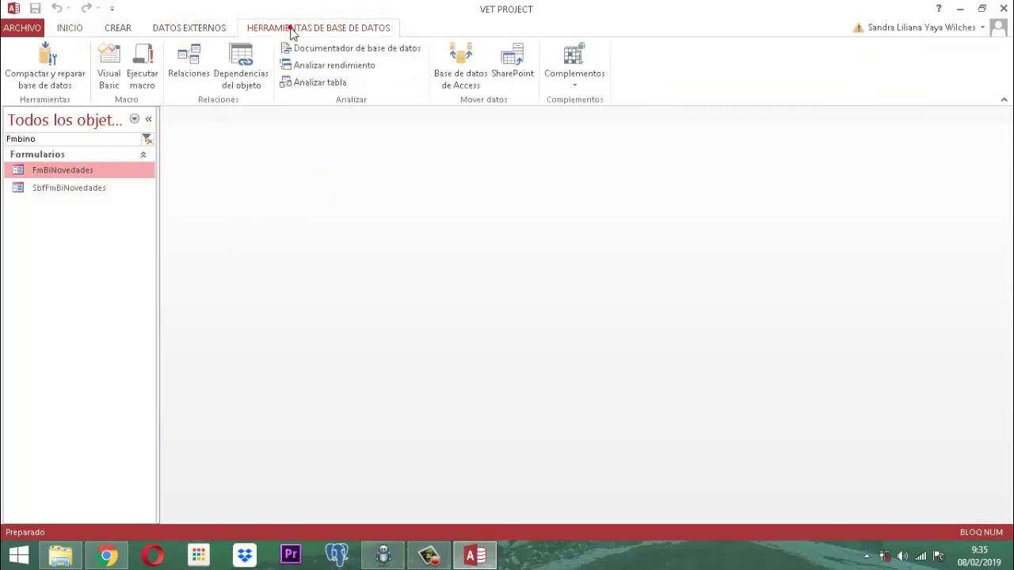
click(41, 65)
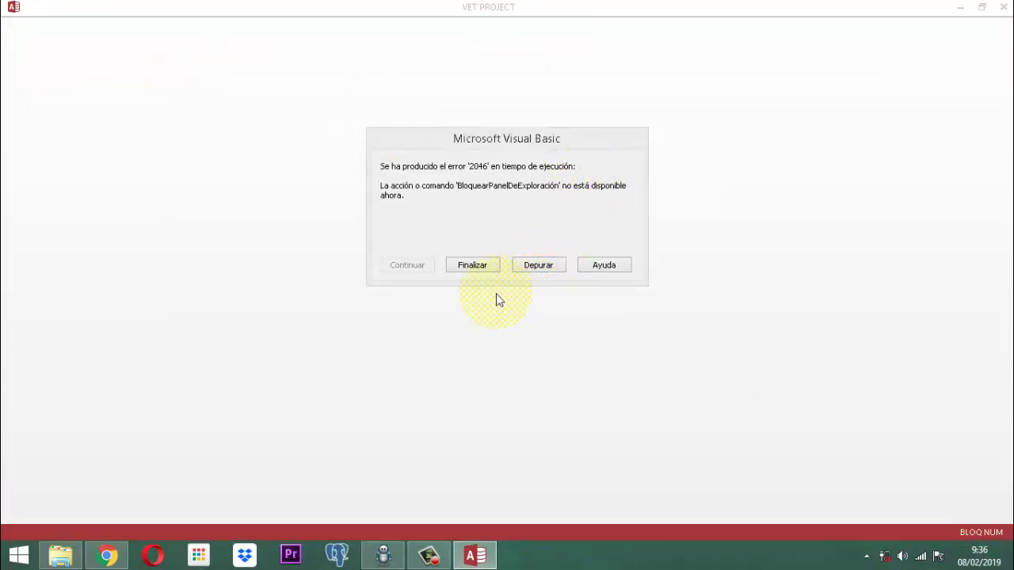
click(471, 265)
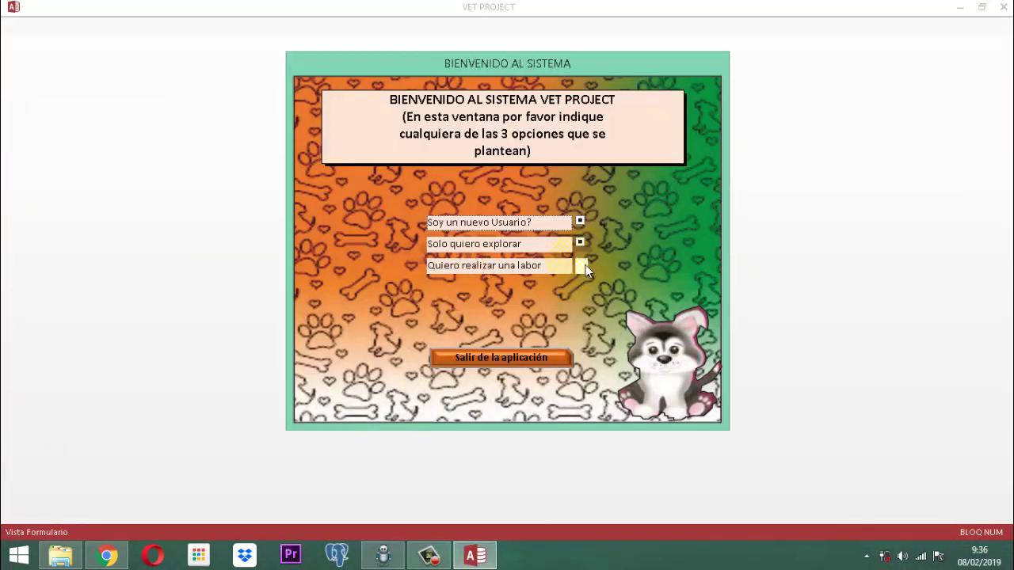
Step: Exit the application and reopen the Vet Project Access database from the vet project II folder
click(539, 364)
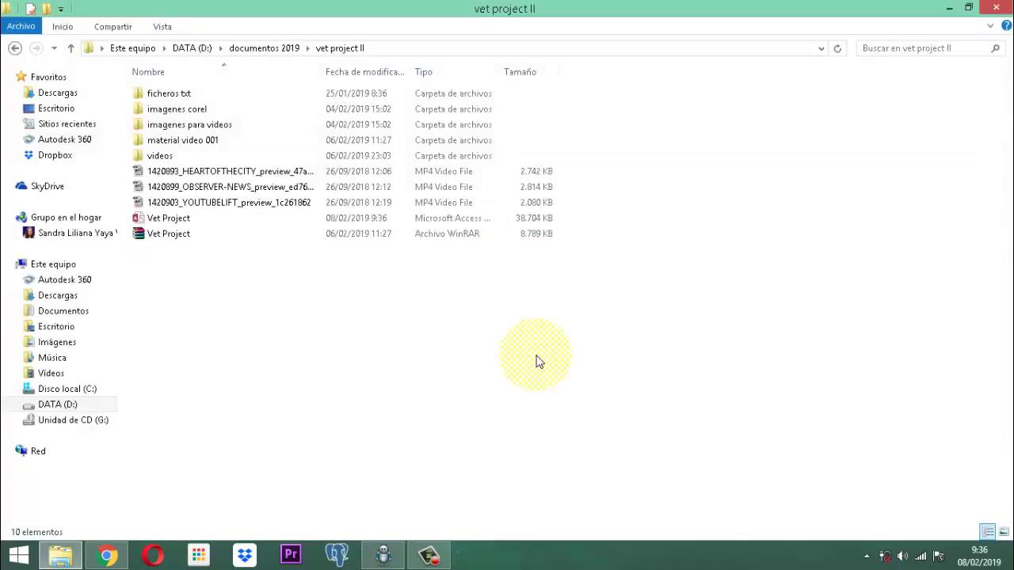
double_click(187, 221)
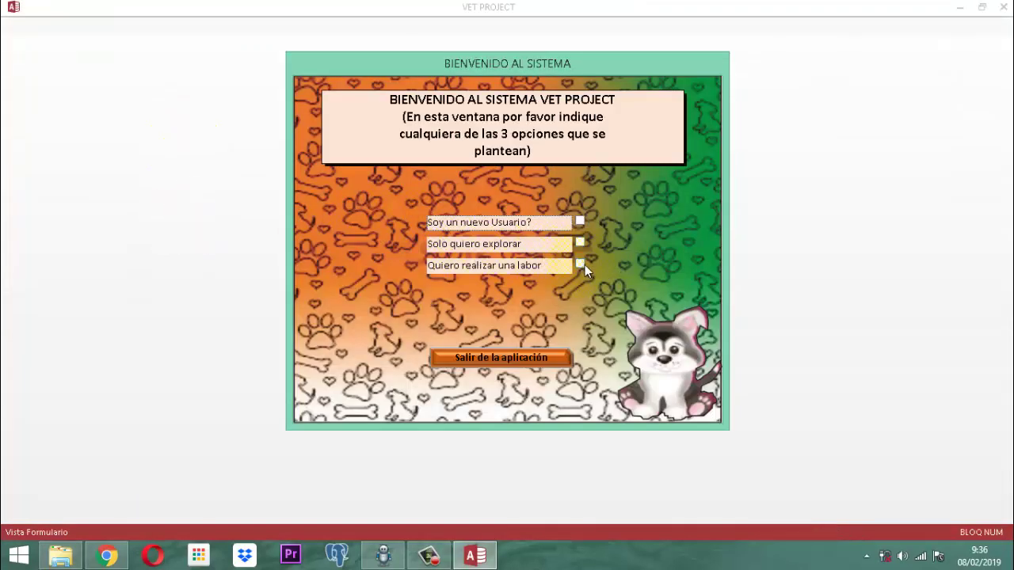
Step: Choose "Quiero realizar una labor", select the user from the user list and log in with the account password
click(584, 265)
scroll(306, 228, down, 1)
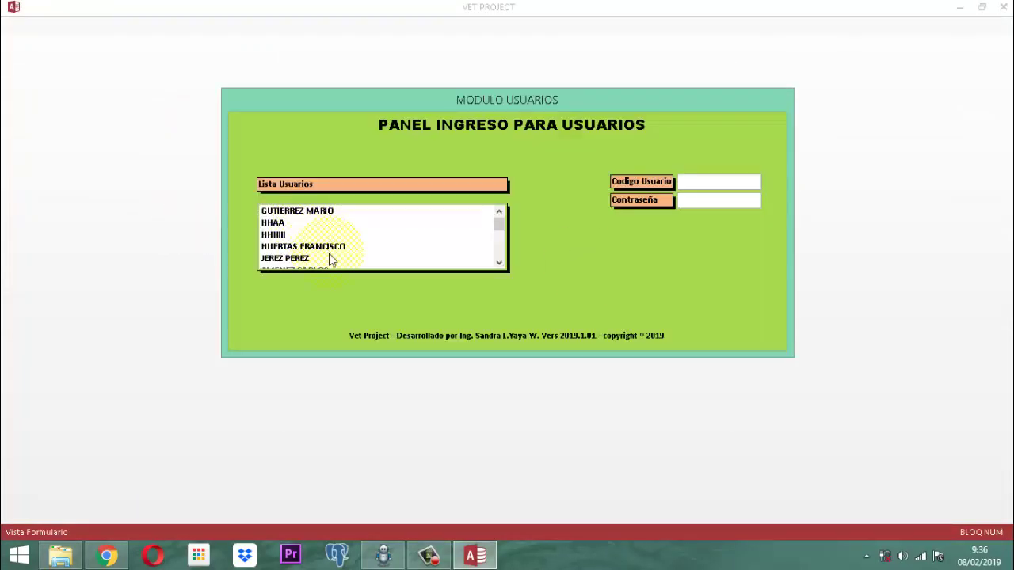
scroll(331, 260, down, 1)
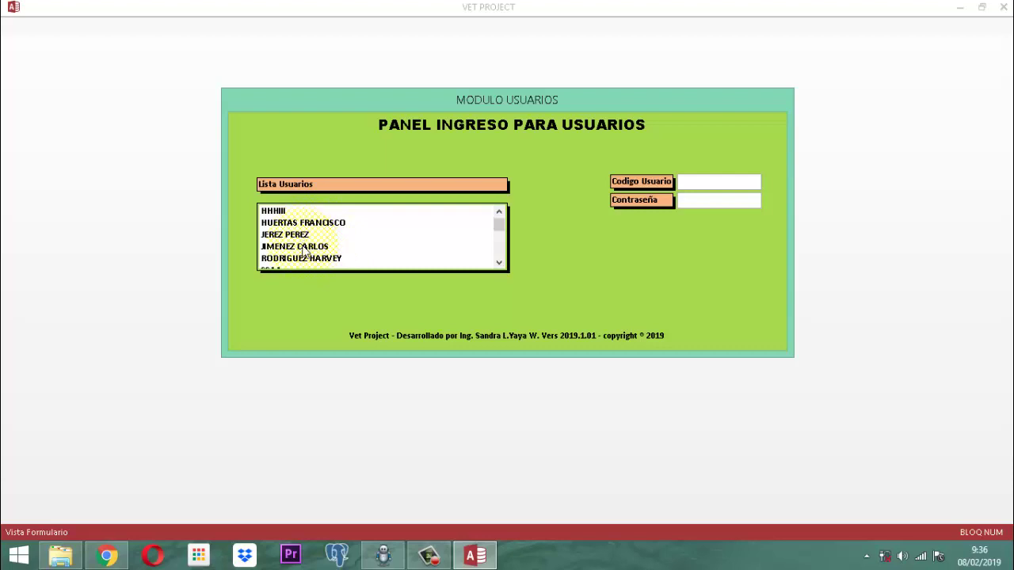
click(304, 248)
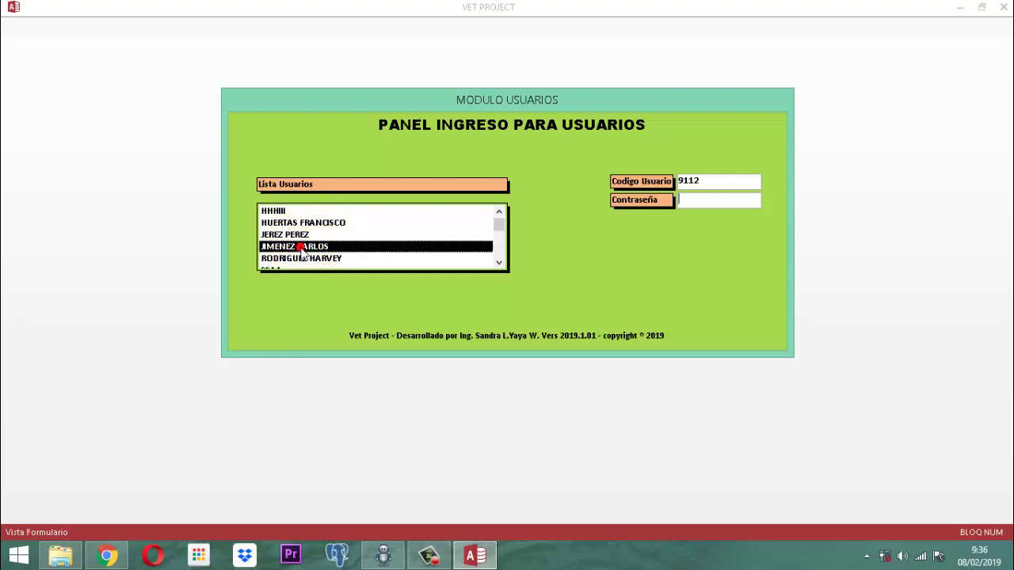
double_click(301, 248)
key(Return)
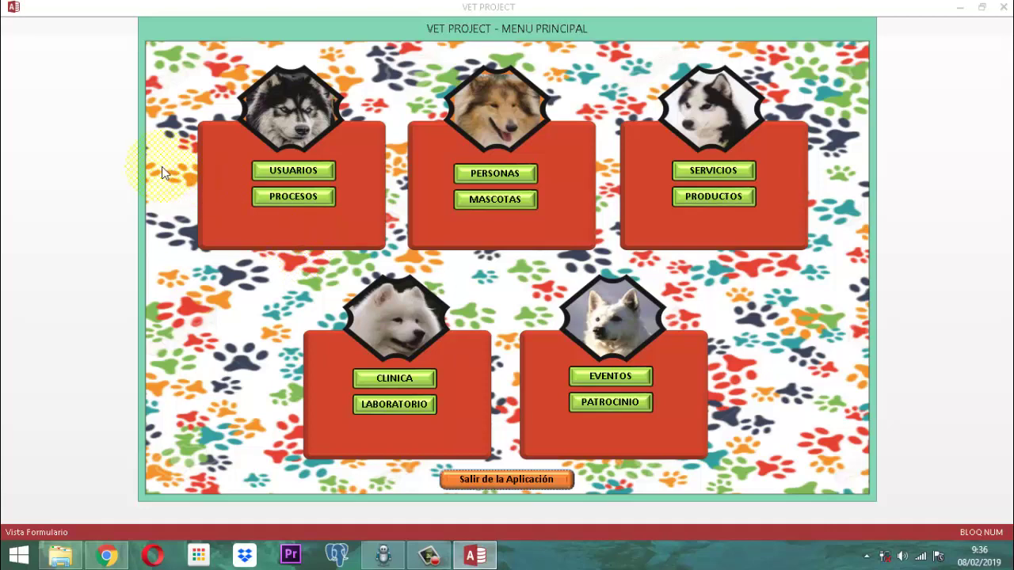
Step: Open the BITACORA - NOVEDADES form through Procesos and Bitacora Aplicación, using the CONSULTAR option
click(299, 200)
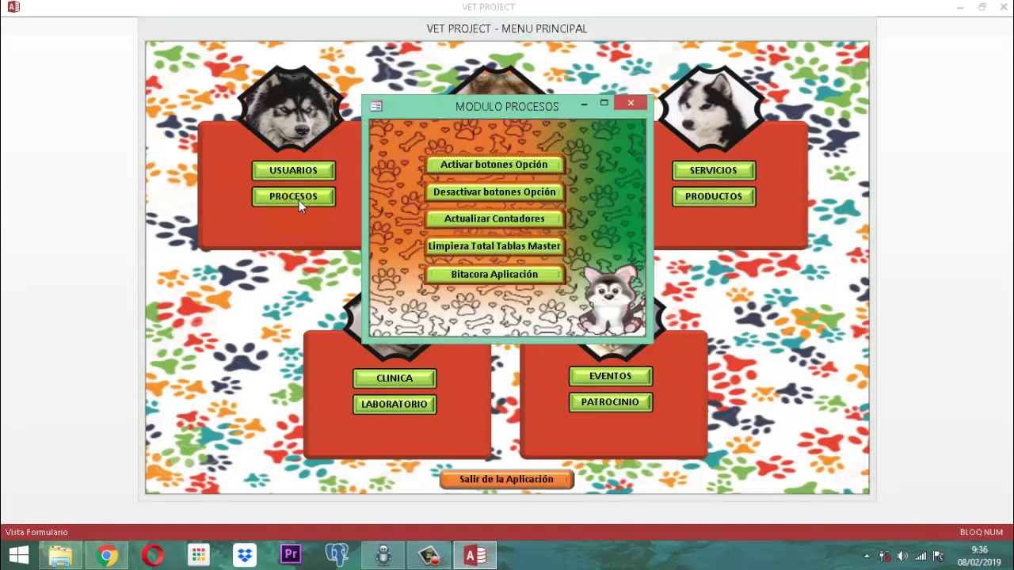
click(510, 275)
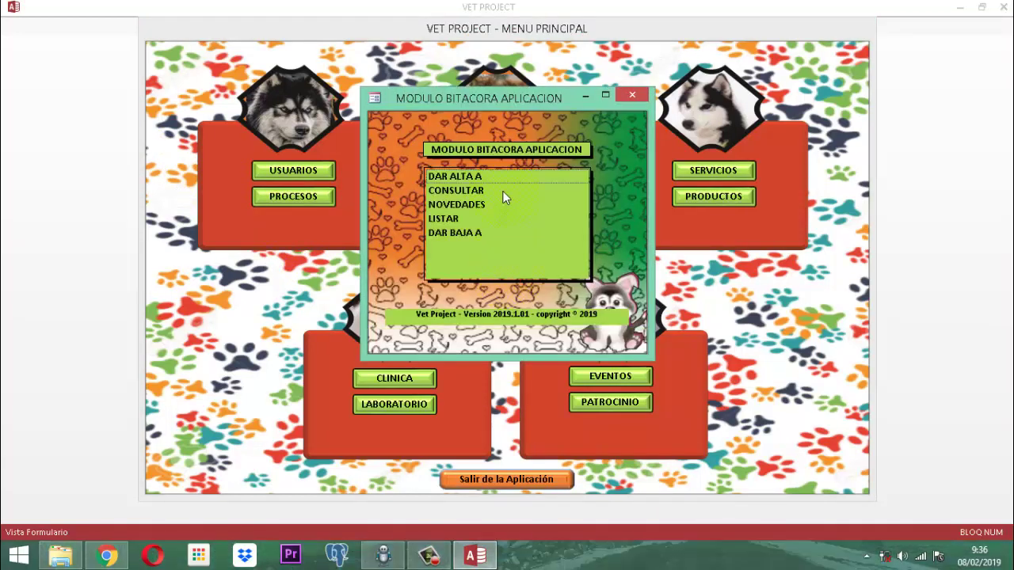
click(459, 191)
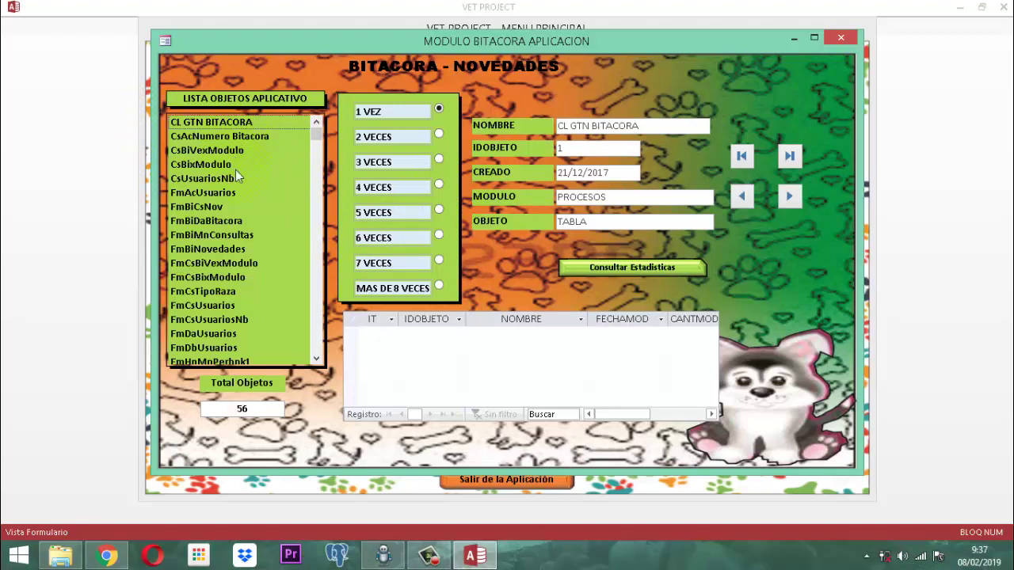
Step: Go to the last object record in the BITACORA - NOVEDADES form
click(259, 413)
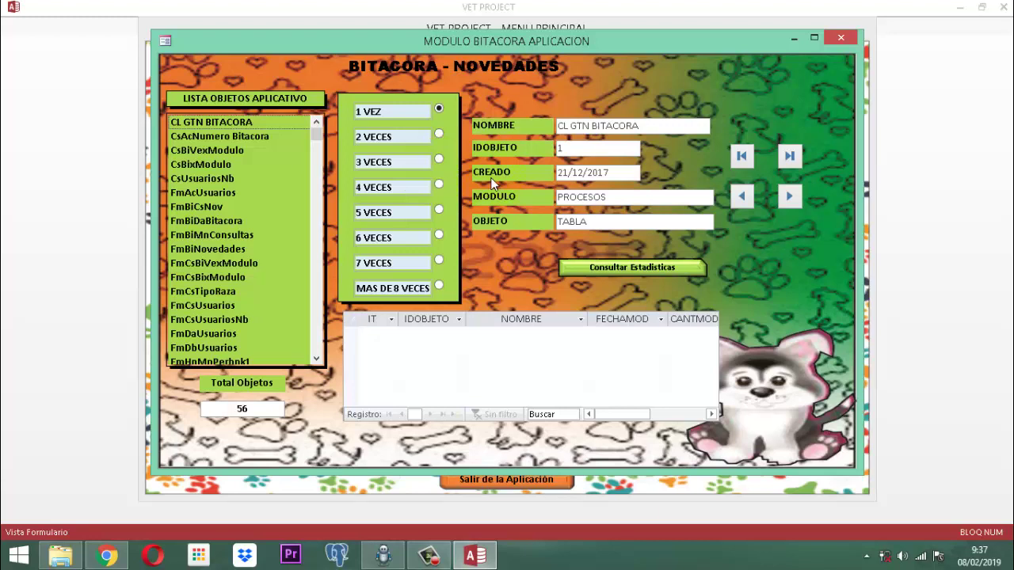
click(789, 156)
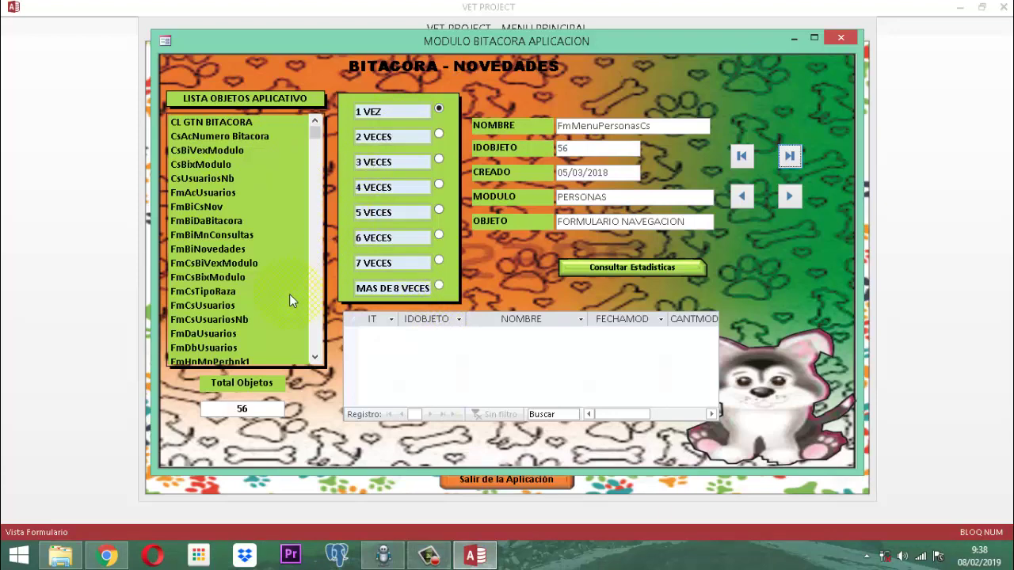
Step: Browse the details of each application object in the list, from CL GTN BITACORA down to FmIgTipoRaza
click(204, 124)
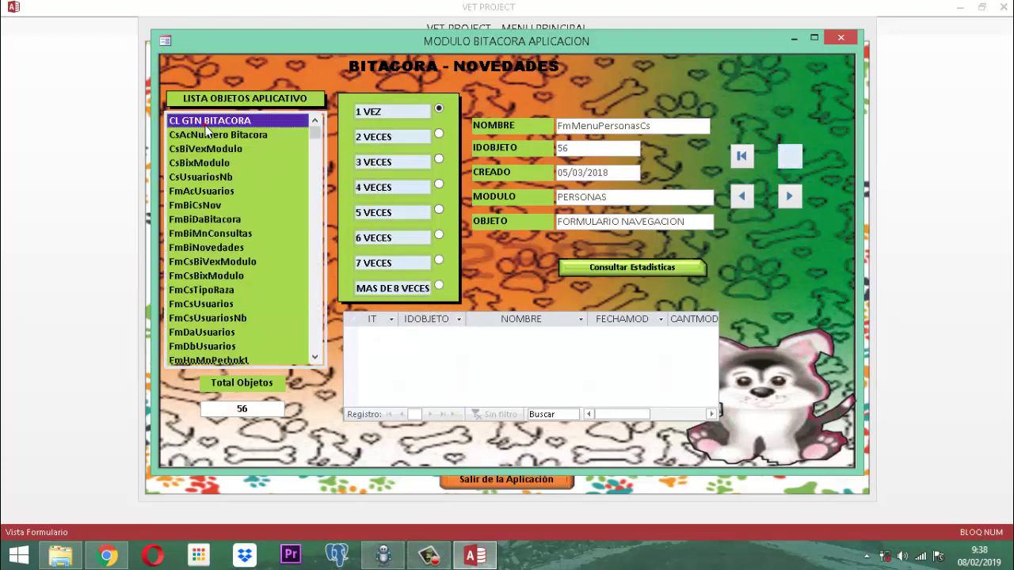
click(211, 135)
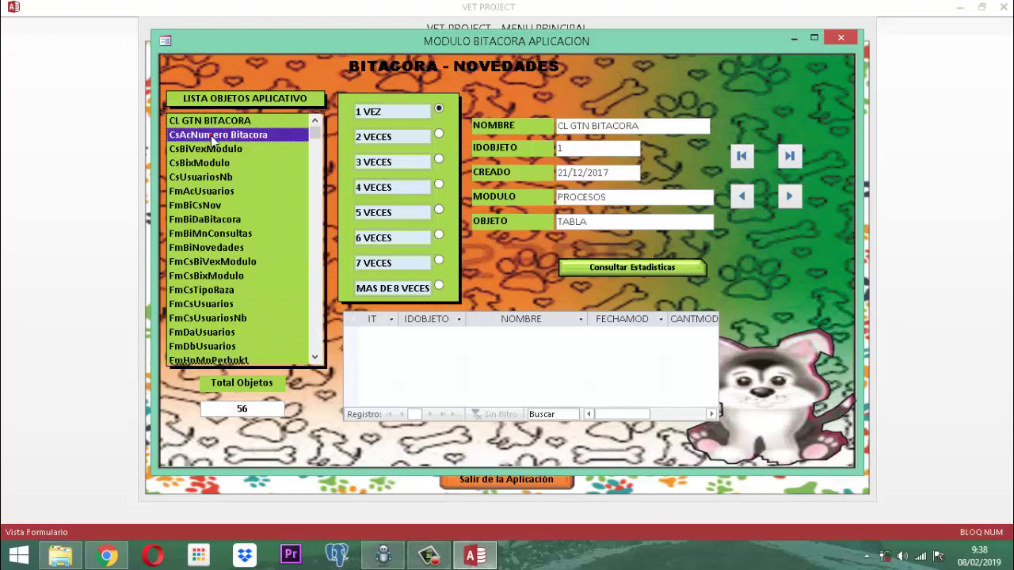
key(Down)
key(Down)
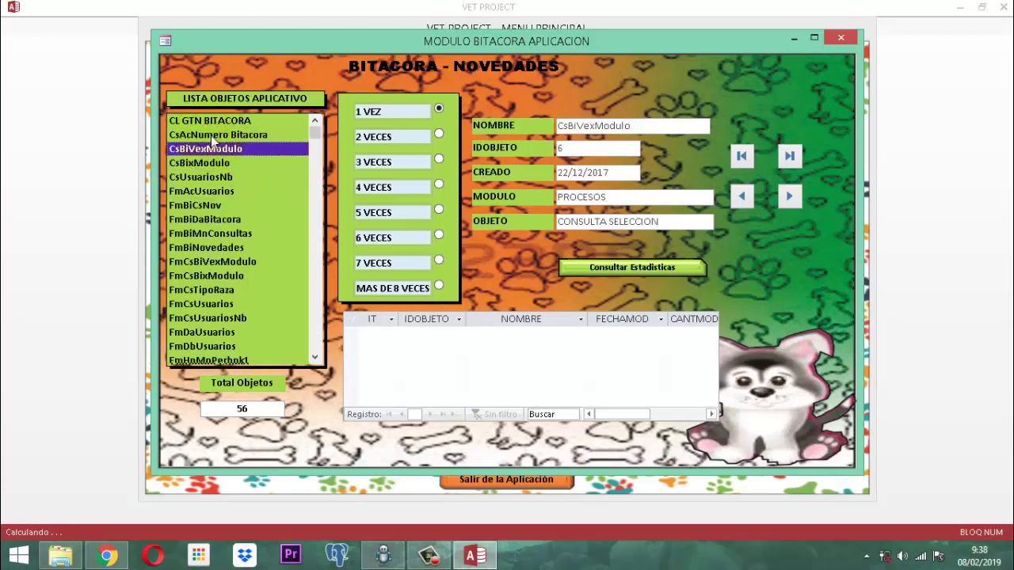
key(Down)
key(Down)
key(Down)
key(Down)
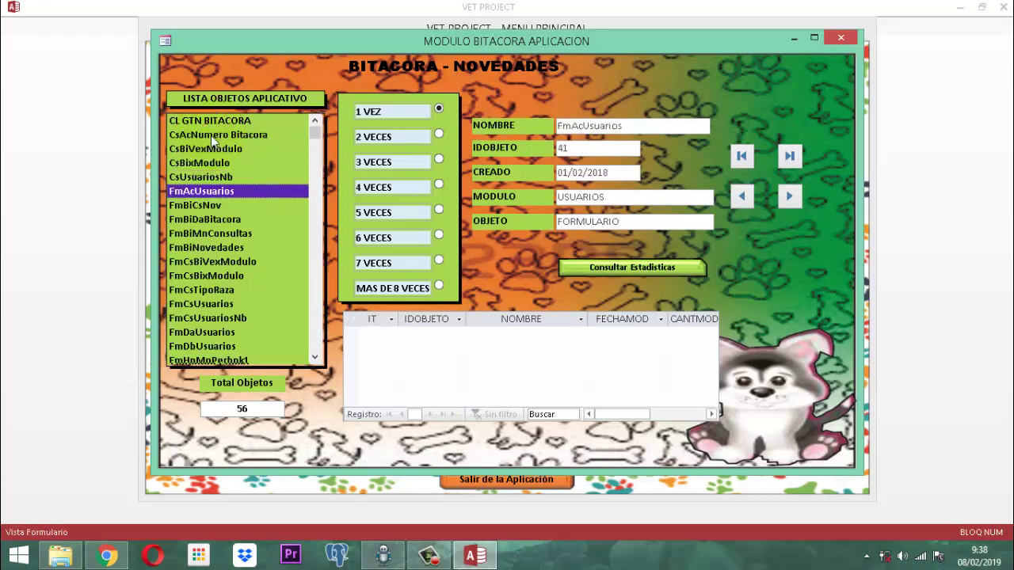
key(Down)
key(Down)
key(Down)
key(Down)
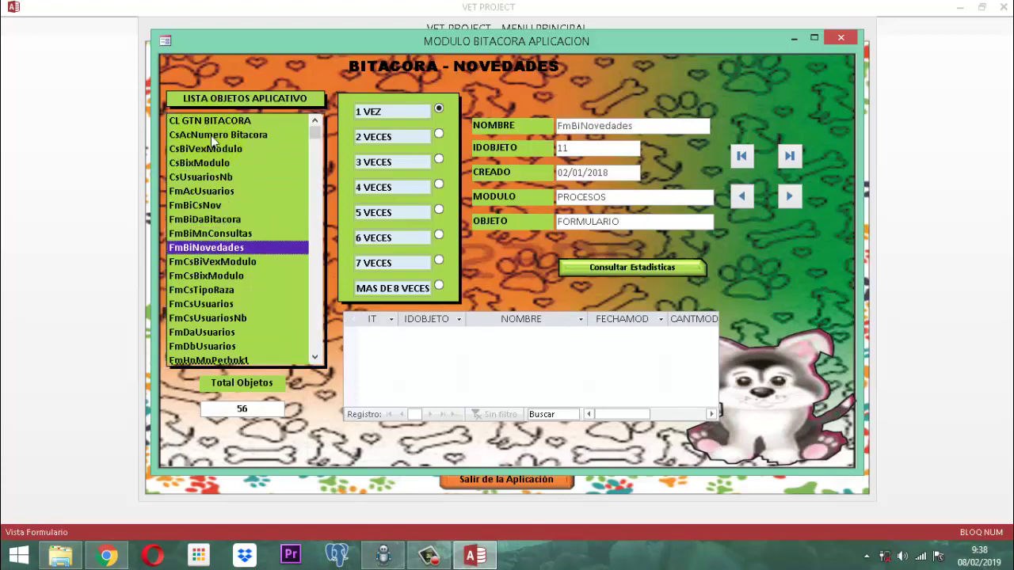
key(Down)
key(Down)
key(Down)
key(Down)
key(Down)
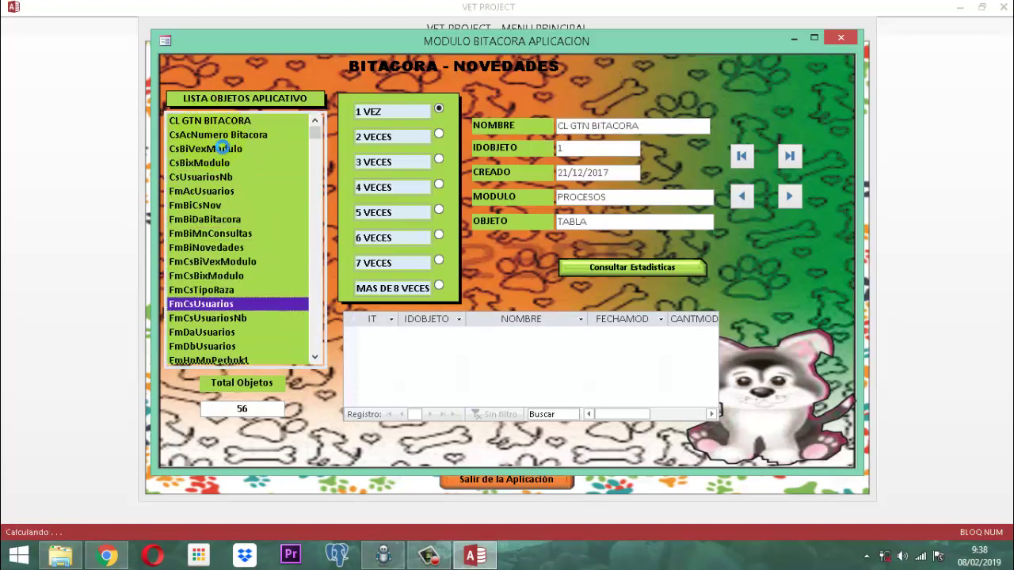
key(Down)
key(Down)
key(Down)
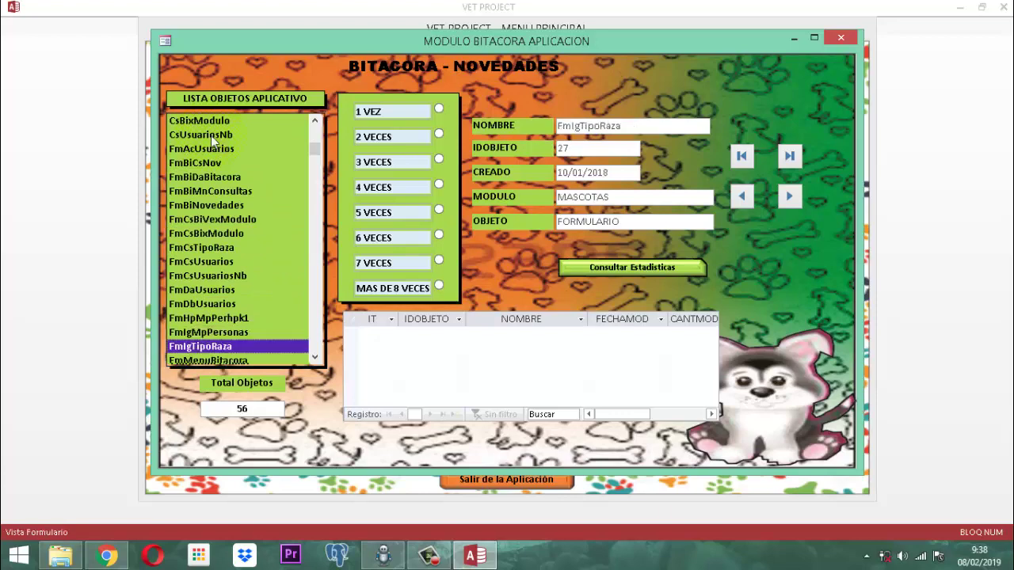
Step: Compare the records of FmIgMpPersonas and FmIgTipoRaza, and go back up to FmHpMpPerhpk1
key(Up)
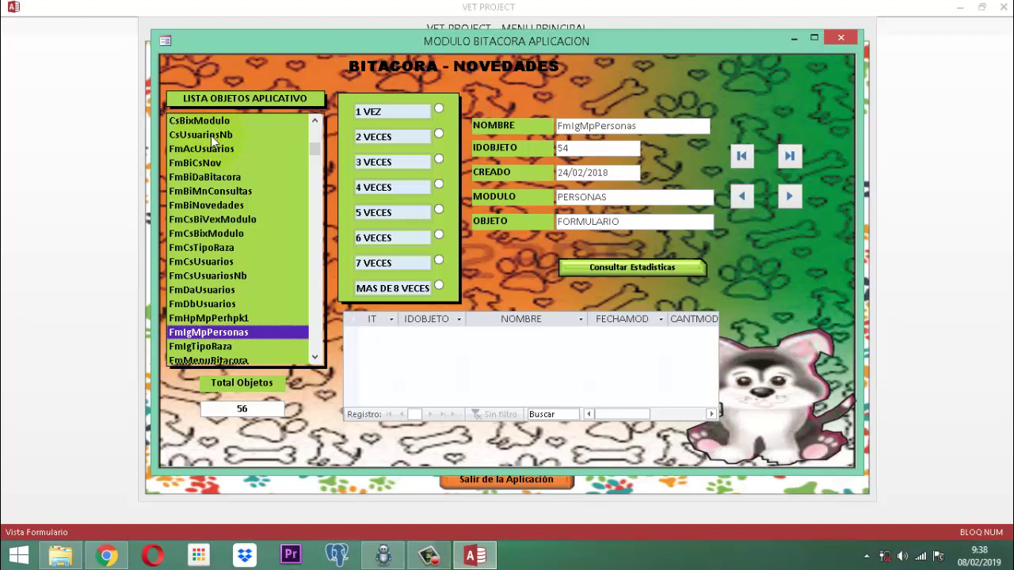
key(Down)
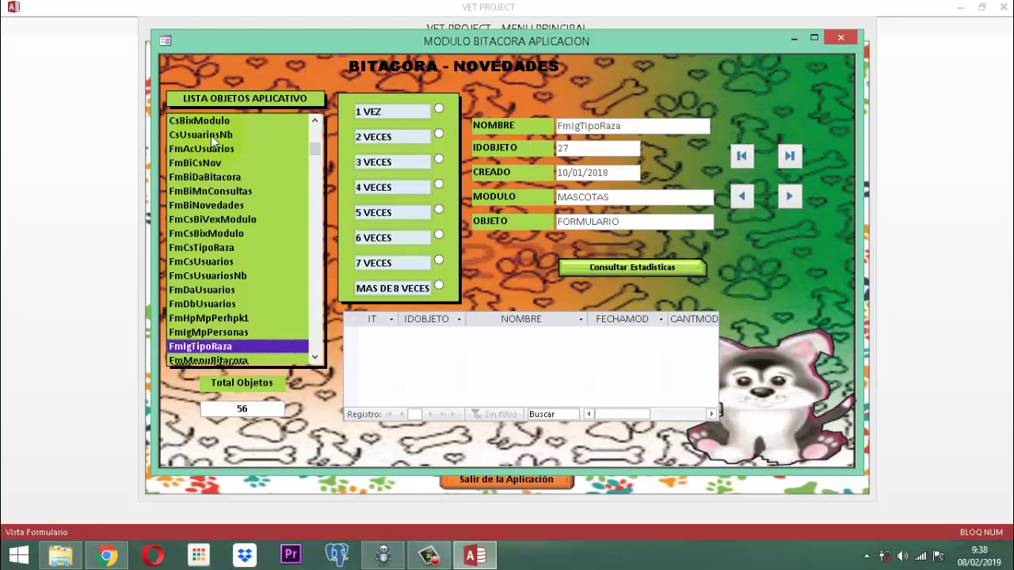
key(Up)
key(Up)
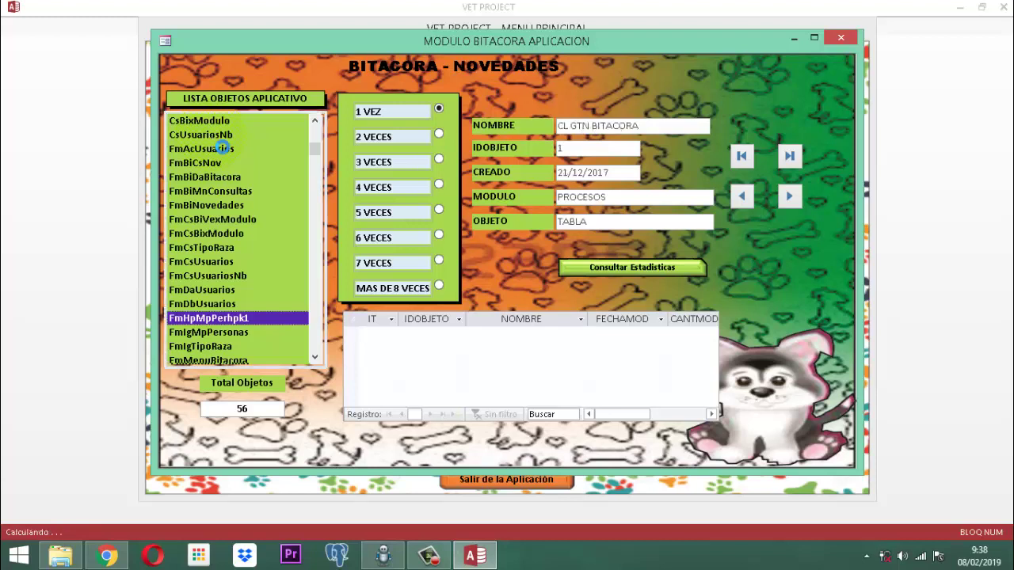
Step: Browse the details of the remaining application objects in the list, from FmHpMpPerhpk1 down to TipoContador
key(Down)
key(Down)
key(Down)
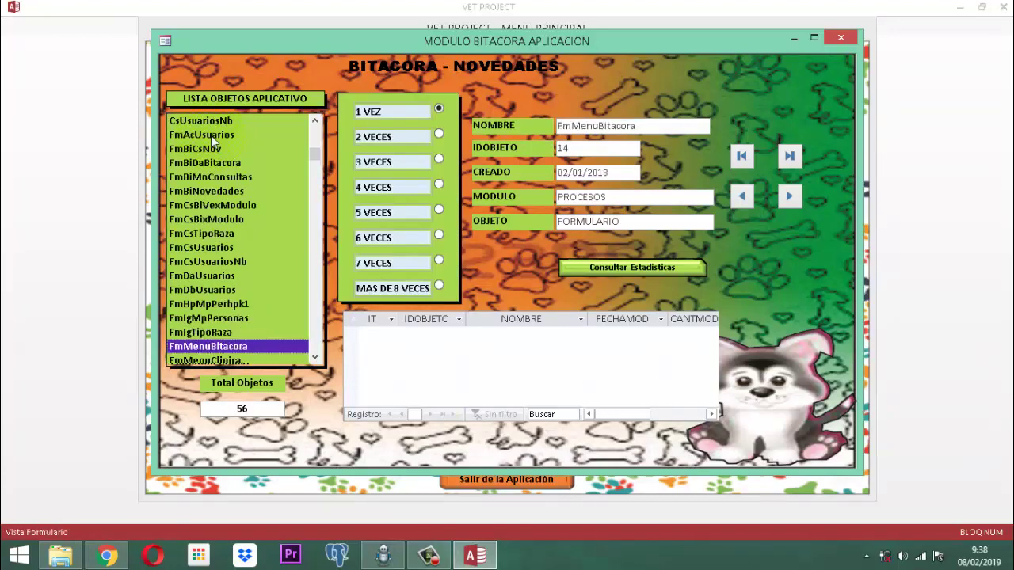
key(Up)
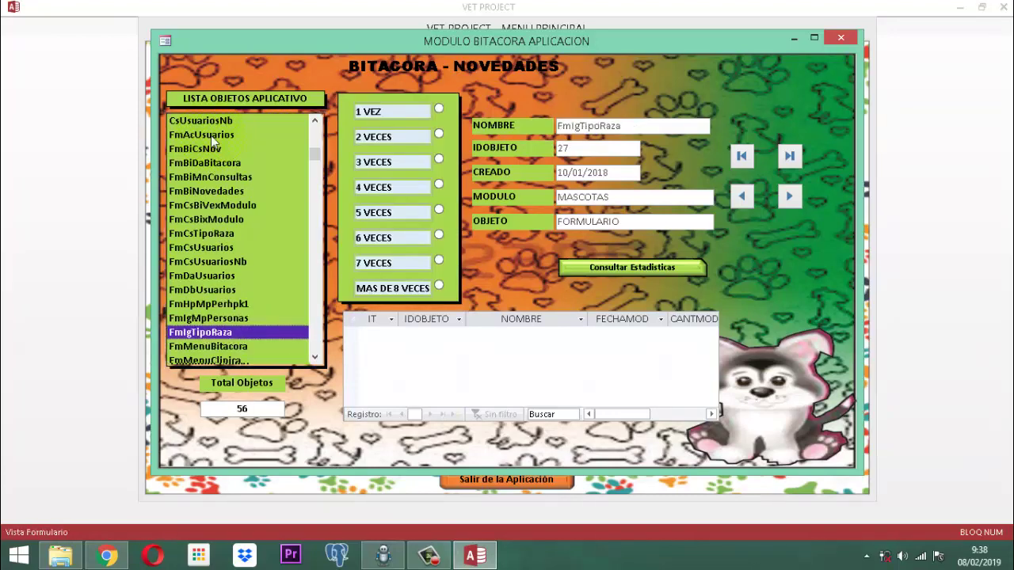
key(Down)
key(Down)
key(Down)
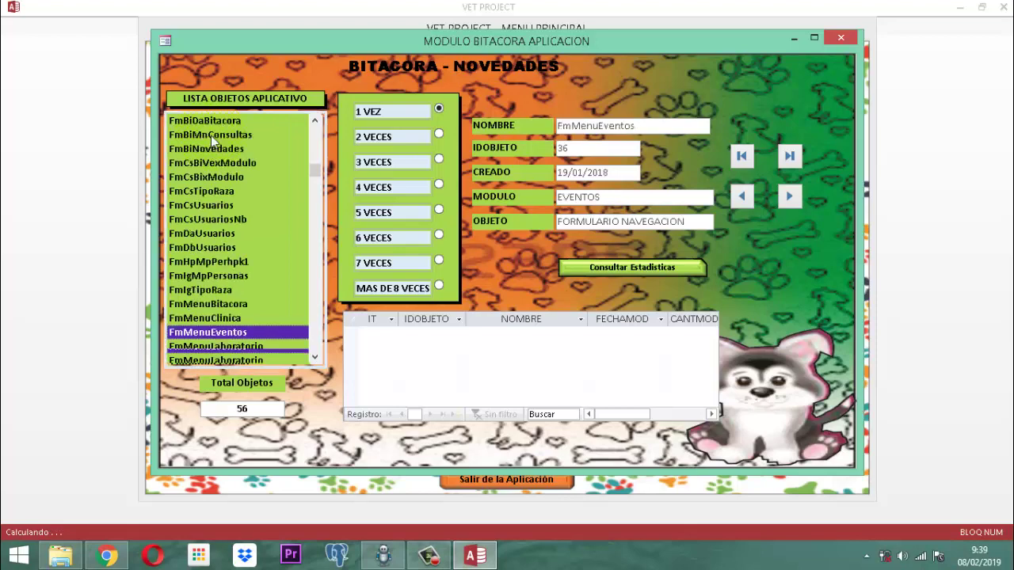
key(Down)
key(Down)
key(Down)
key(Down)
key(Down)
key(Down)
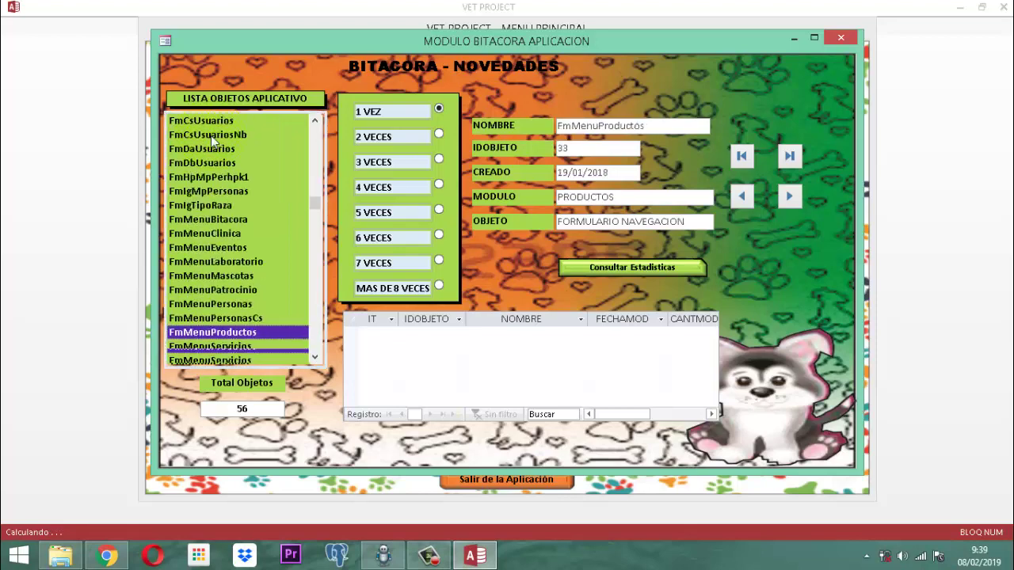
key(Down)
key(Down)
key(Down)
key(Down)
key(Down)
key(Down)
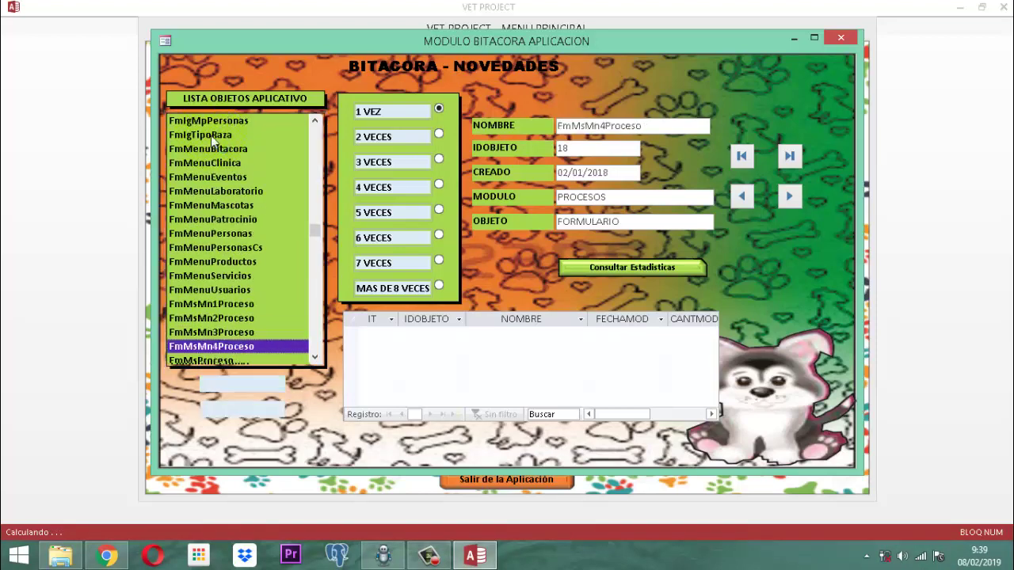
key(Down)
key(Down)
key(Down)
key(Down)
key(Down)
key(Down)
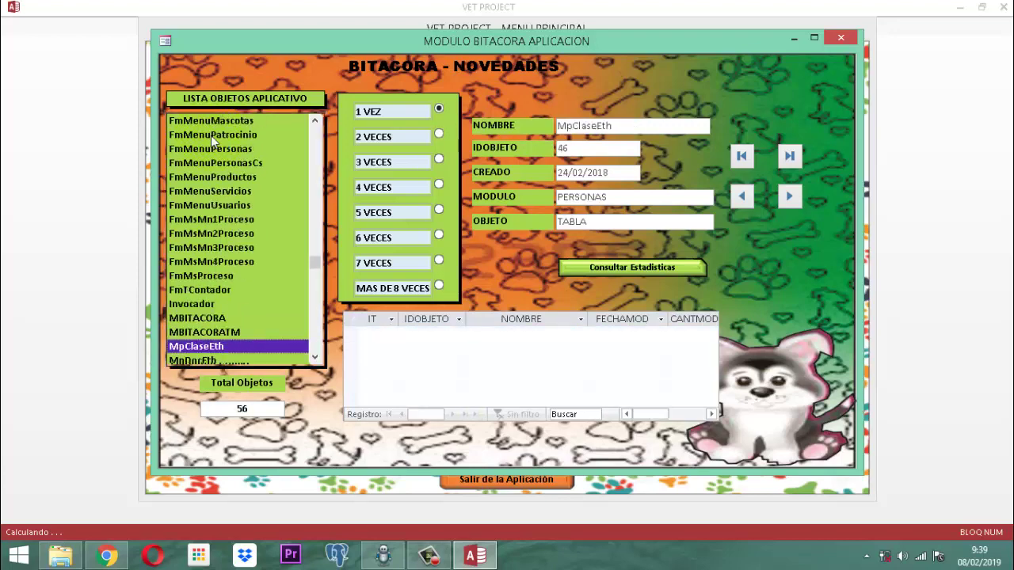
key(Down)
key(Down)
key(Down)
key(Down)
key(Down)
key(Down)
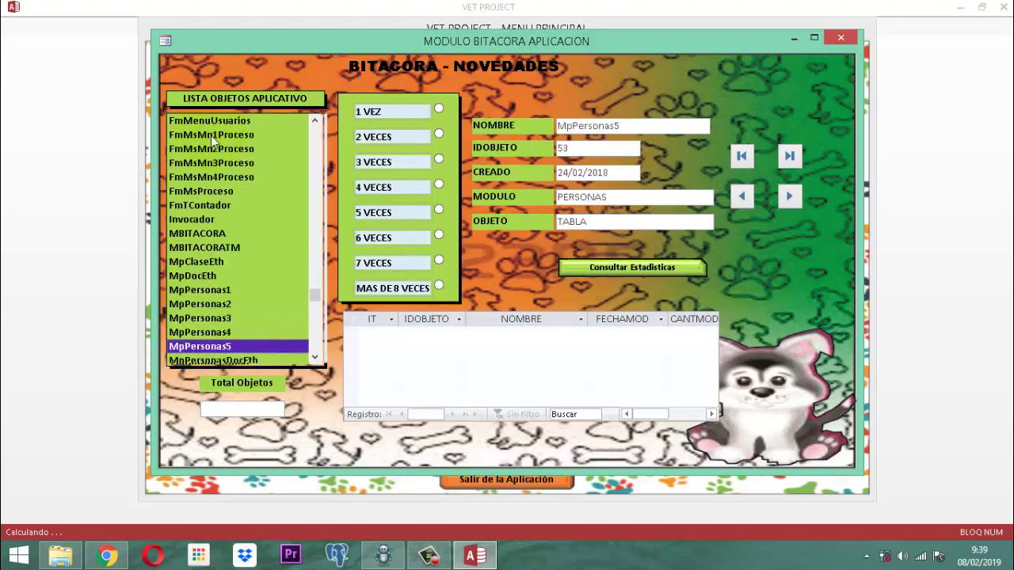
key(Down)
key(Down)
key(Down)
key(Down)
key(Down)
key(Down)
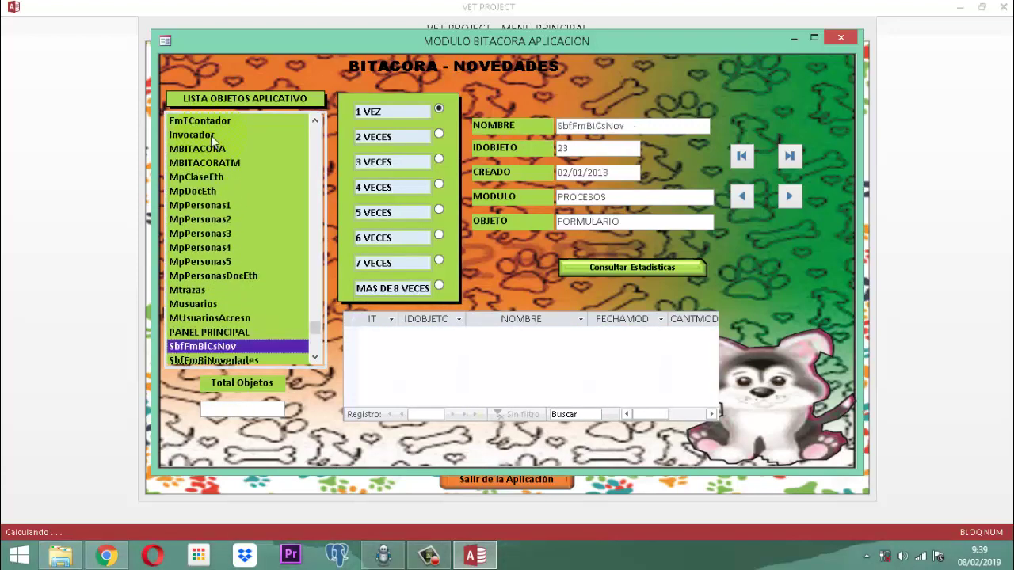
key(Down)
key(Down)
key(Down)
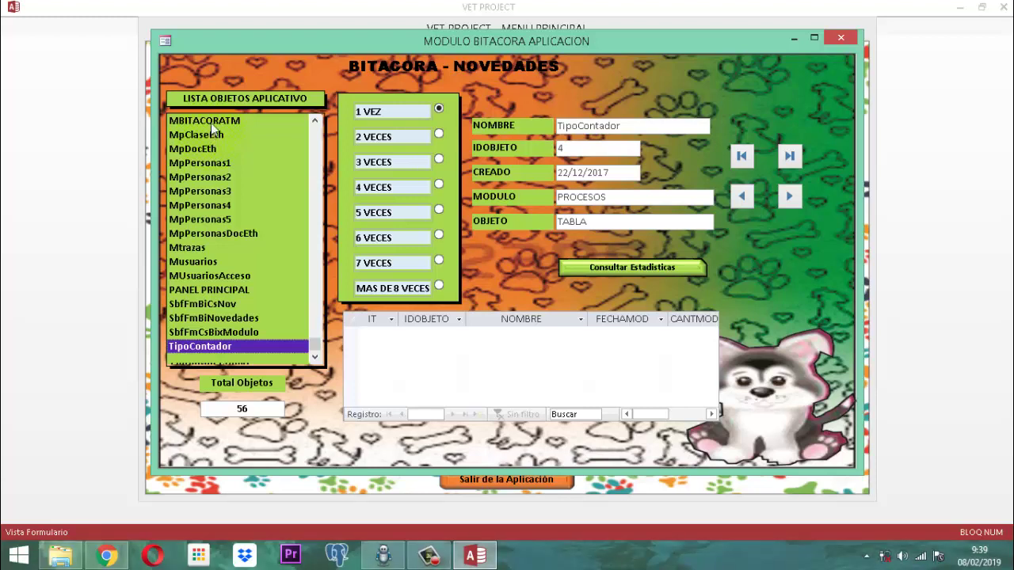
Step: View the Formularios Varios Elementos listing from the statistics options and close it again
click(620, 270)
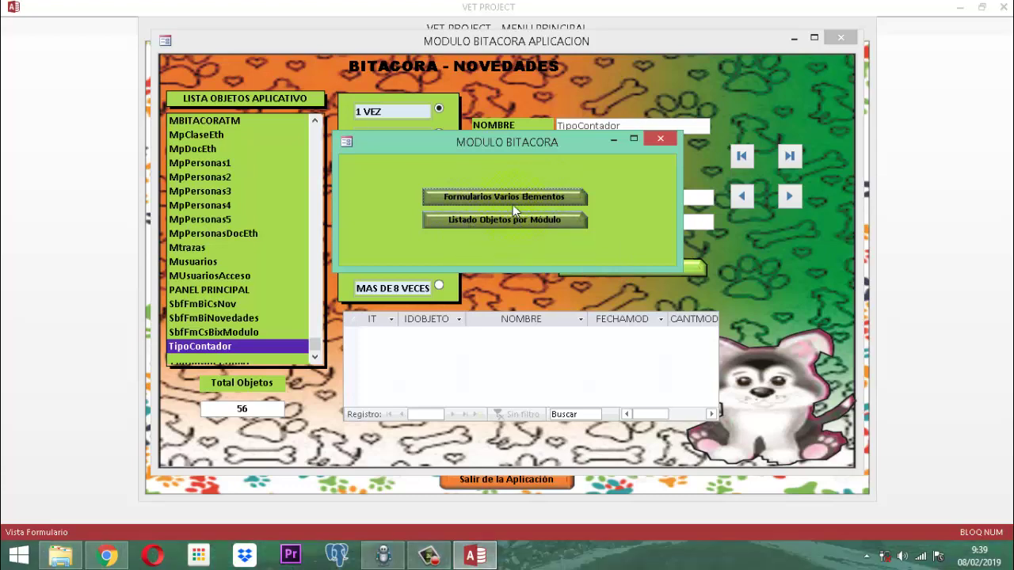
click(504, 196)
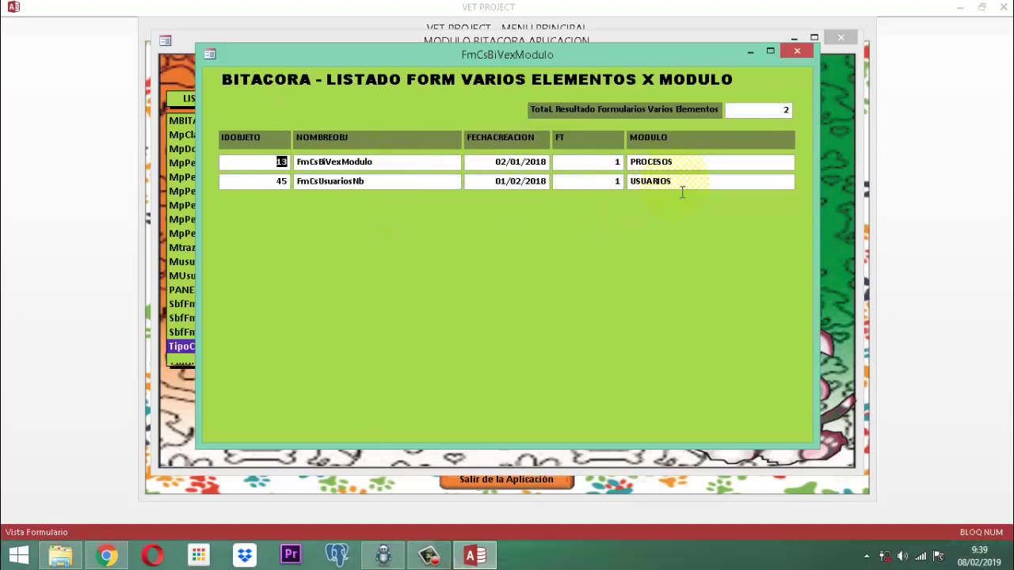
click(796, 51)
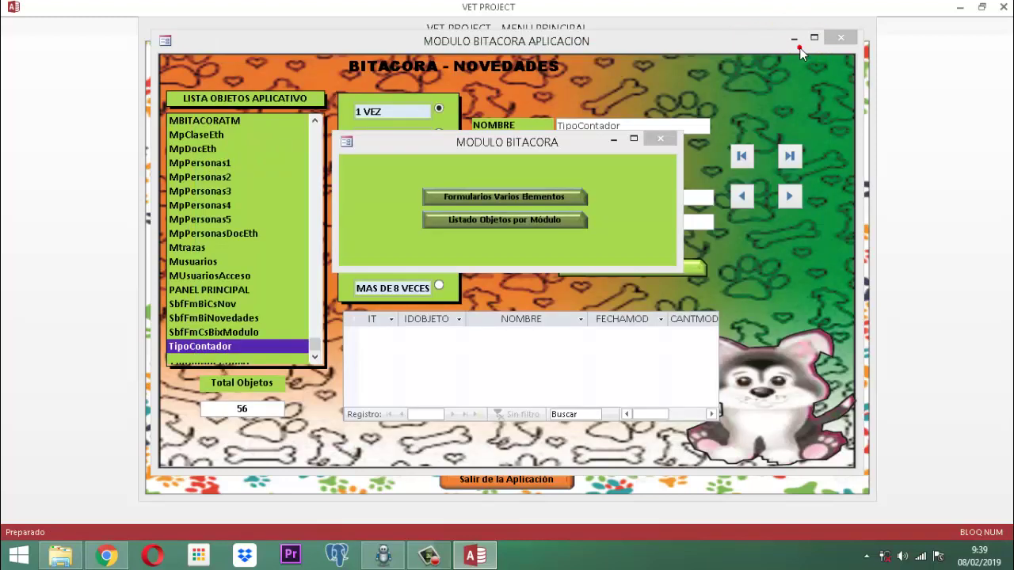
Step: Open Listado Objetos por Módulo and list the objects of the USUARIOS module
click(525, 221)
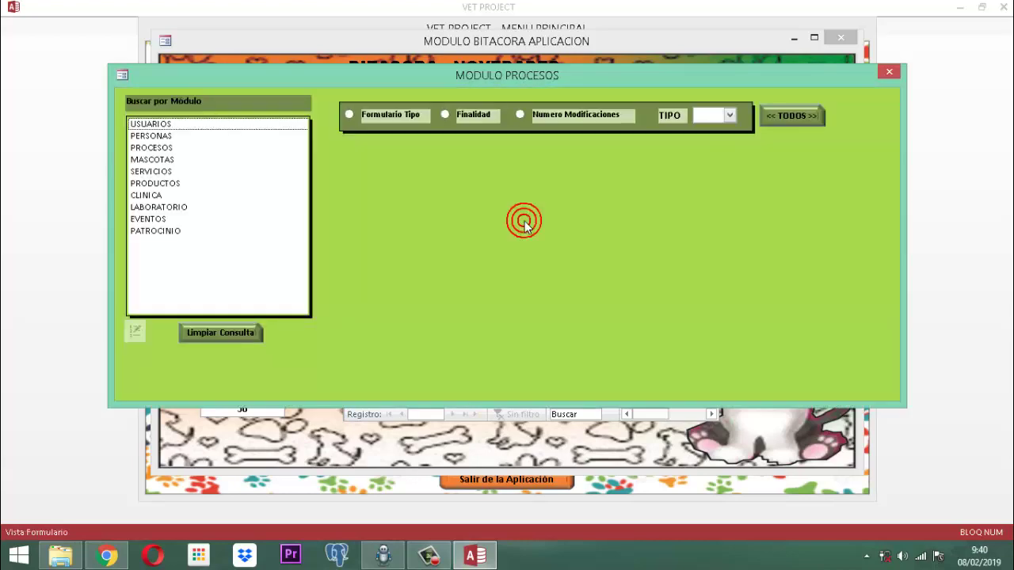
click(151, 124)
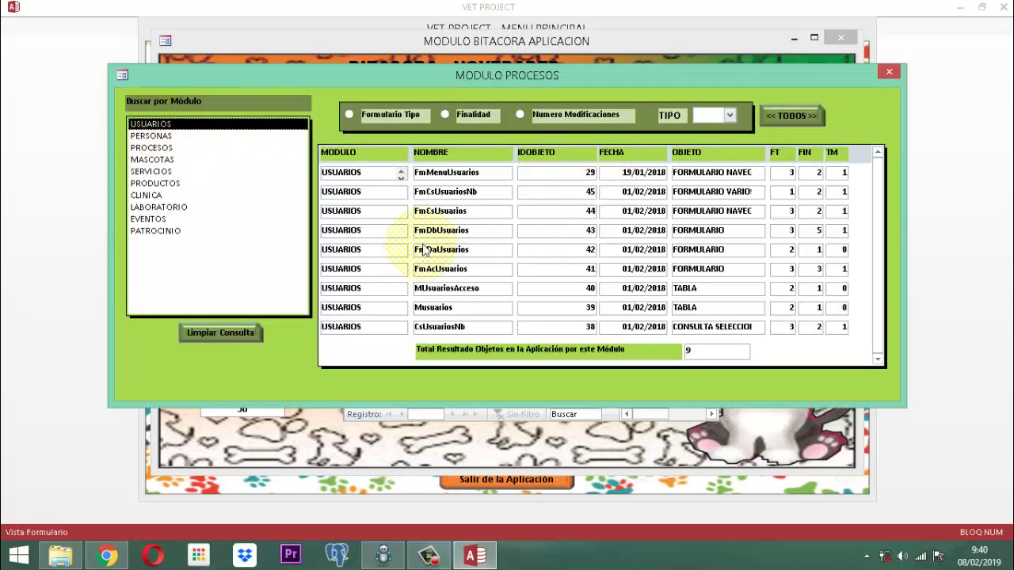
Step: Try the TIPO values 1 through 5 in turn for the USUARIOS listing, leaving TIPO at 5
click(731, 116)
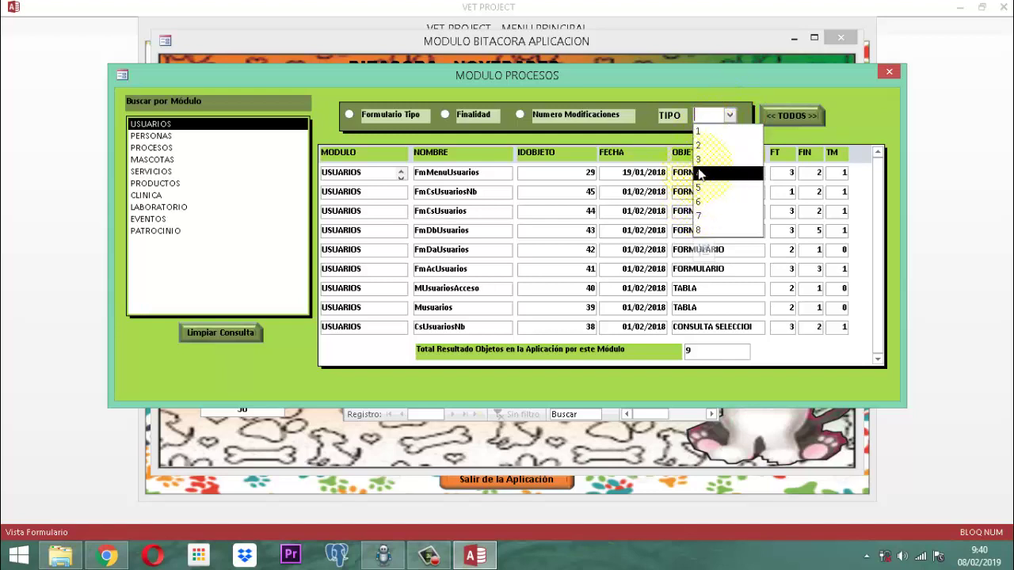
click(697, 131)
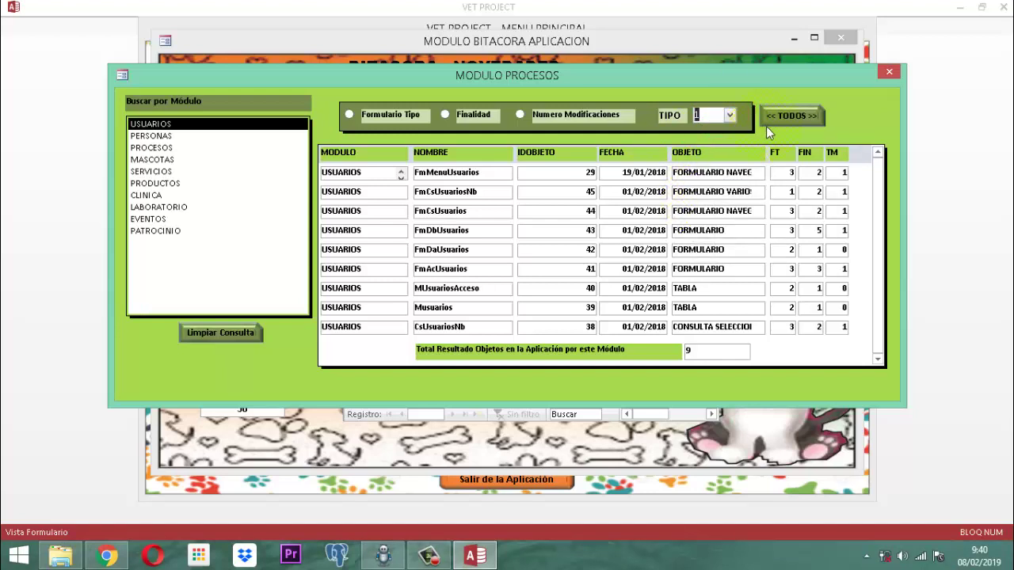
click(731, 115)
click(704, 150)
click(731, 116)
click(704, 159)
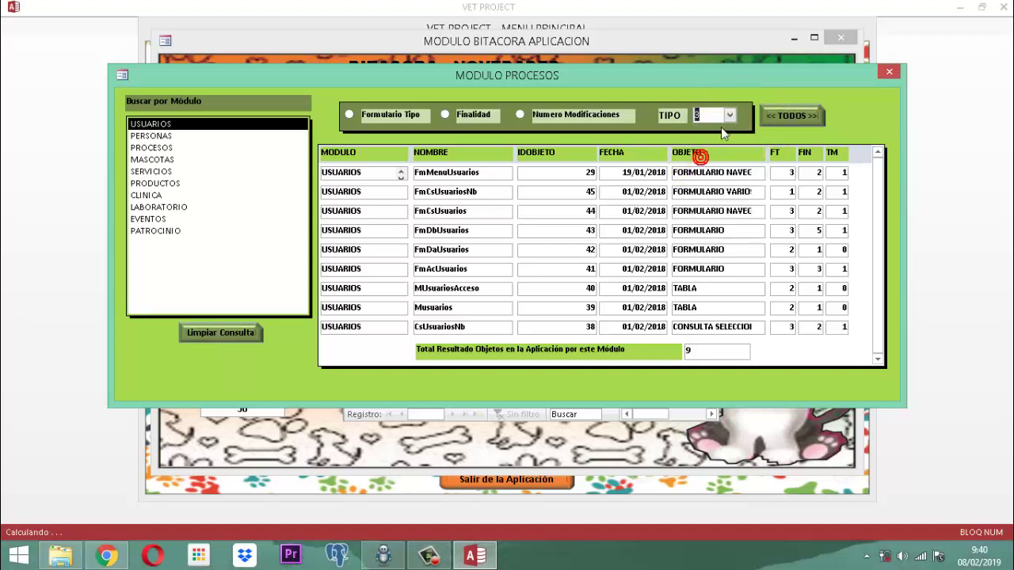
click(730, 116)
click(705, 173)
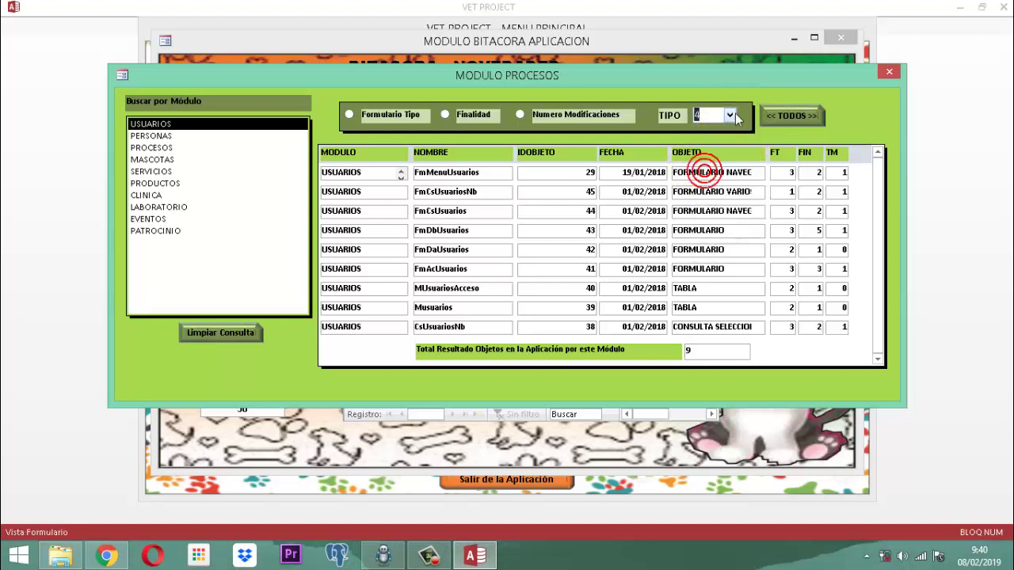
click(730, 116)
click(709, 188)
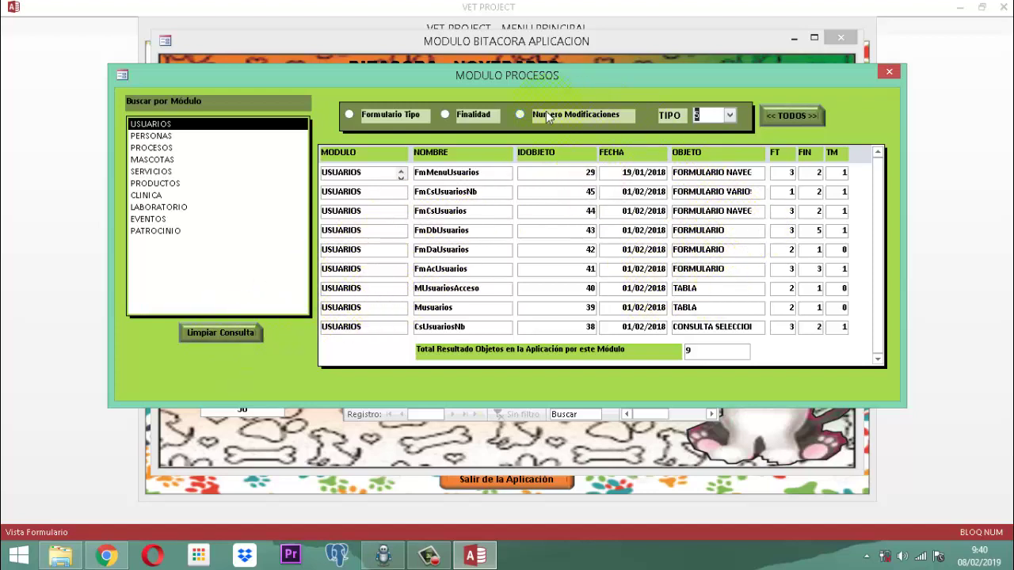
Step: Filter the USUARIOS objects of TIPO 5 by Numero Modificaciones, Finalidad and Formulario Tipo in turn, dismissing each result message
click(520, 115)
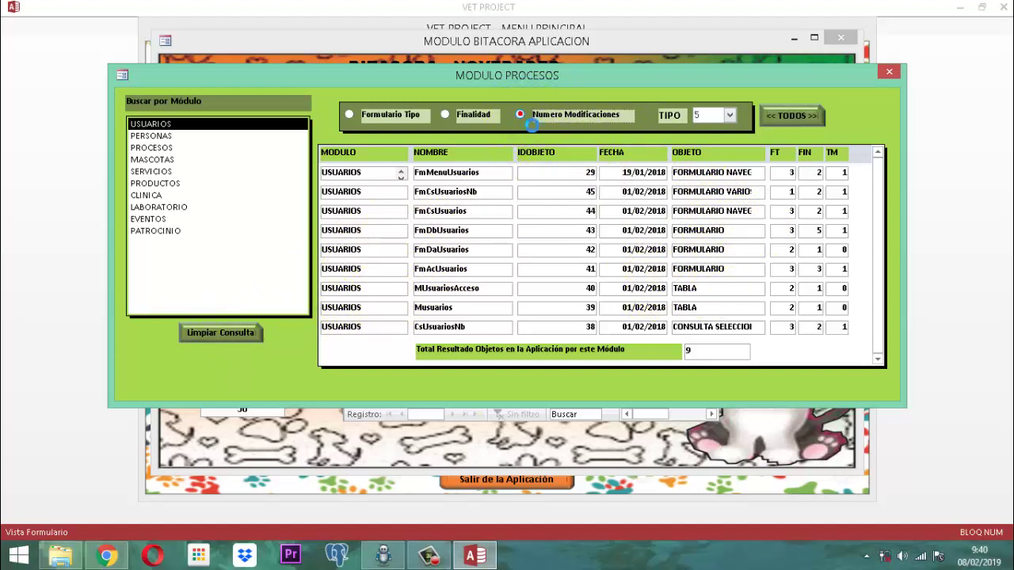
click(544, 334)
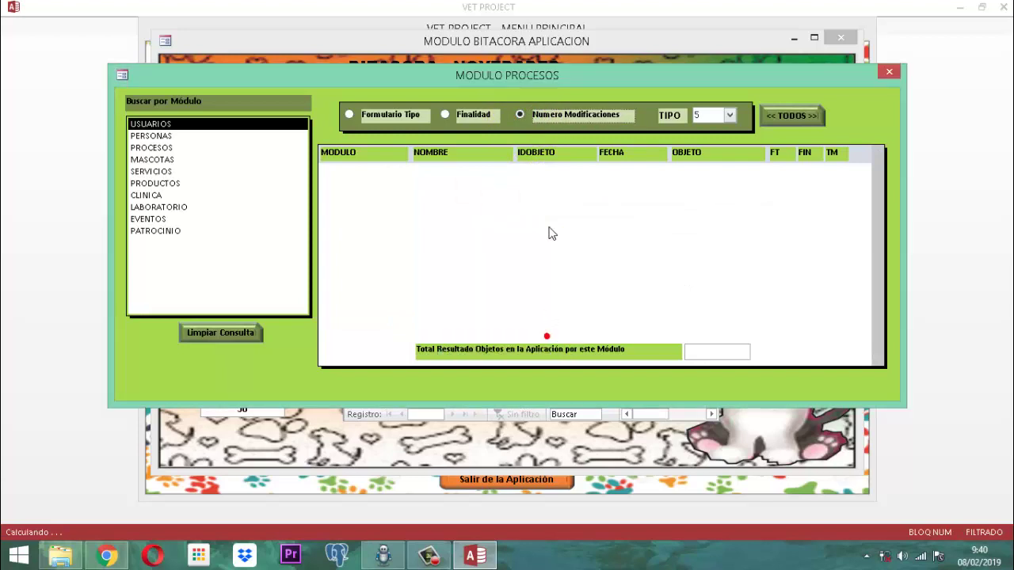
click(445, 115)
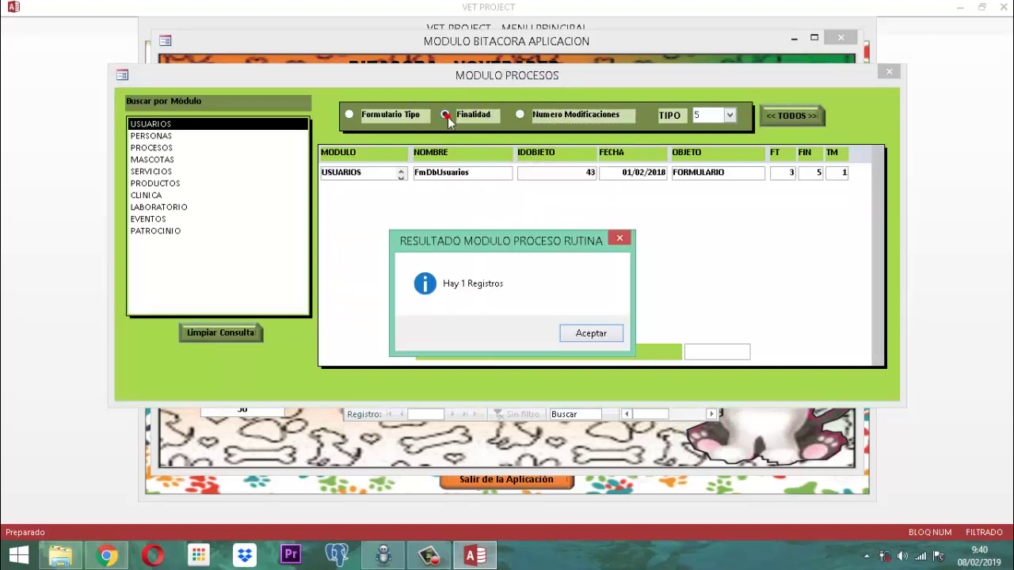
click(583, 334)
click(350, 115)
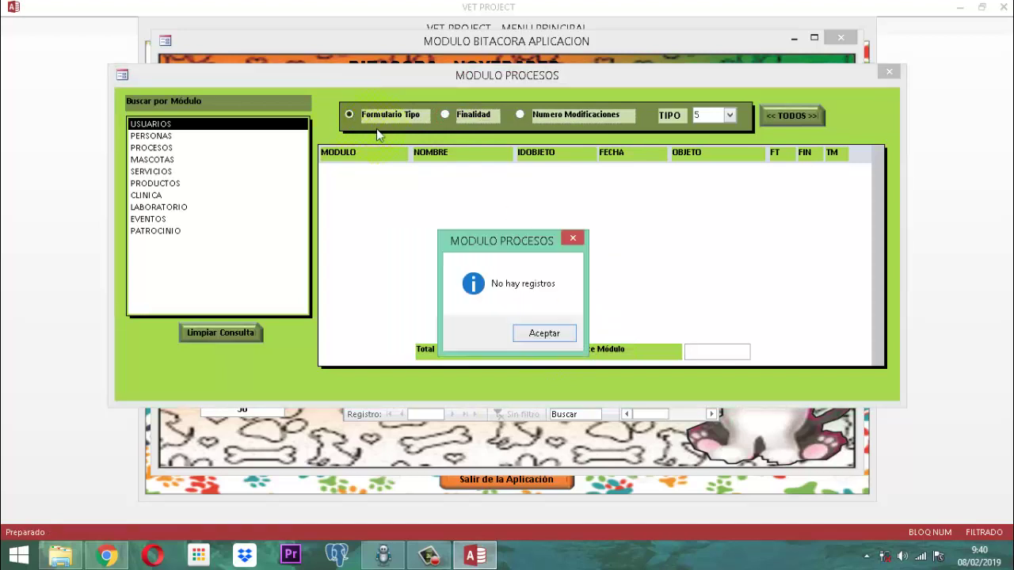
click(543, 335)
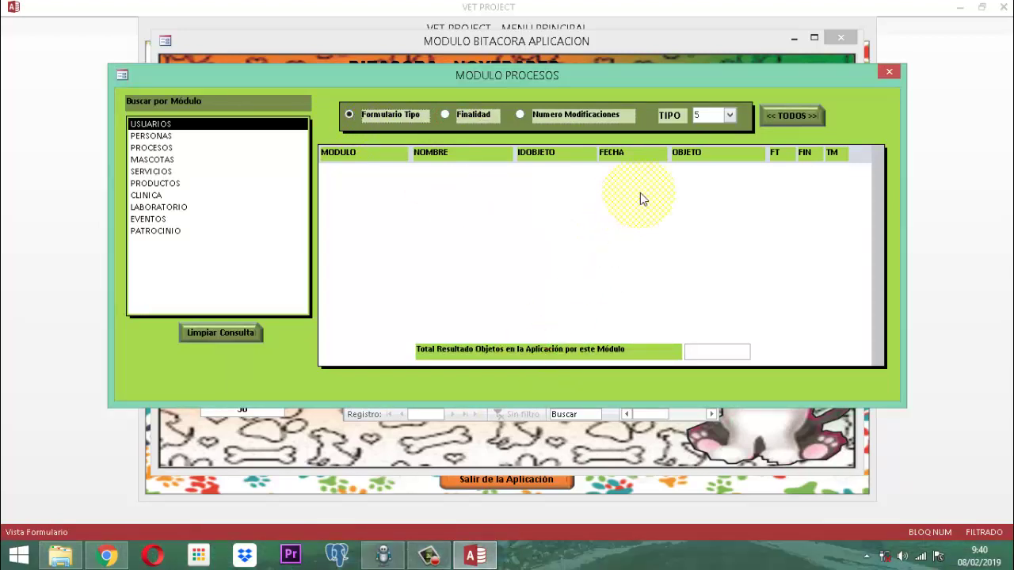
Step: Set TIPO to 8 and test the Numero Modificaciones, Finalidad and Formulario Tipo filters on the USUARIOS module, dismissing each message
click(730, 116)
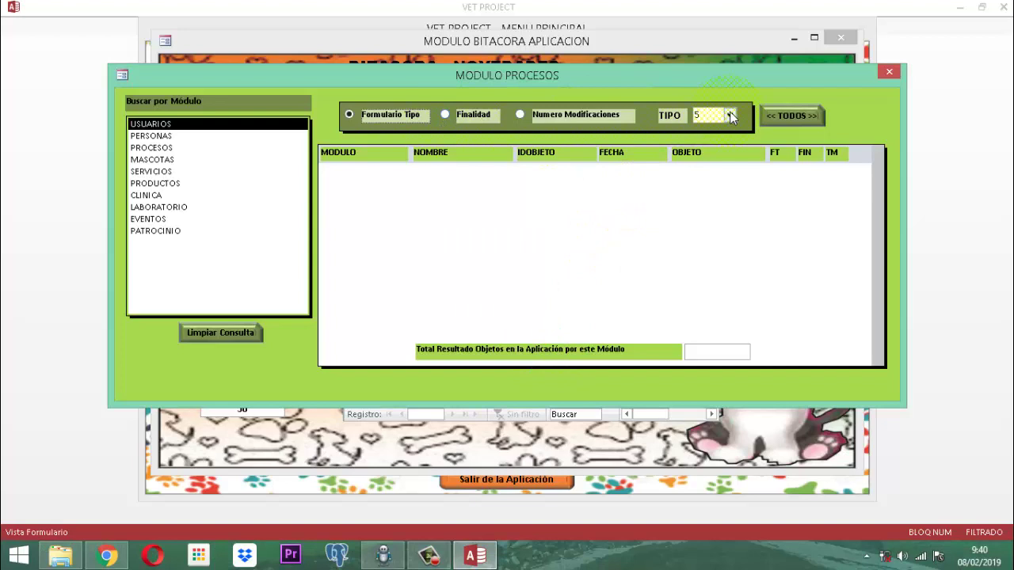
click(730, 116)
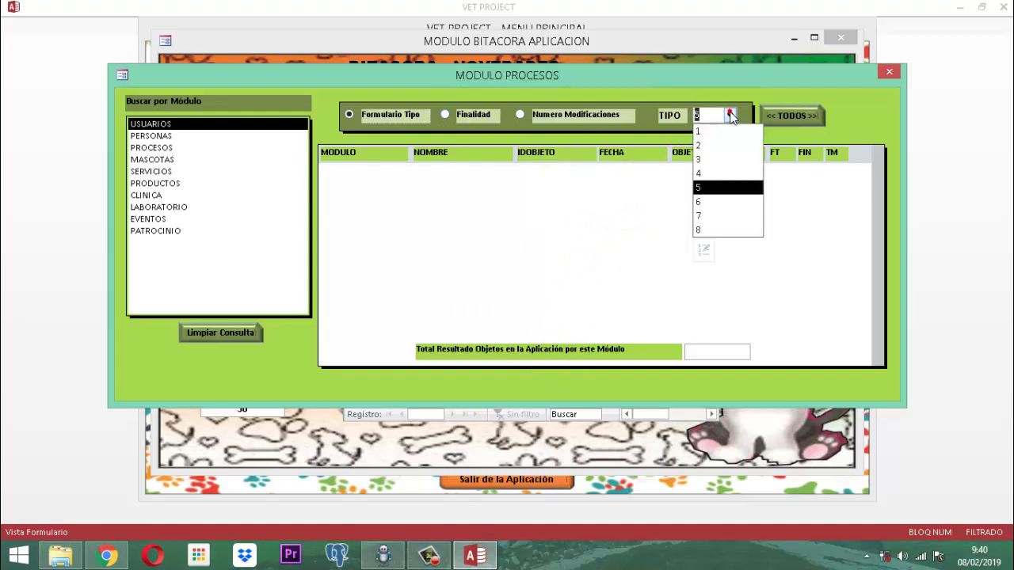
click(705, 230)
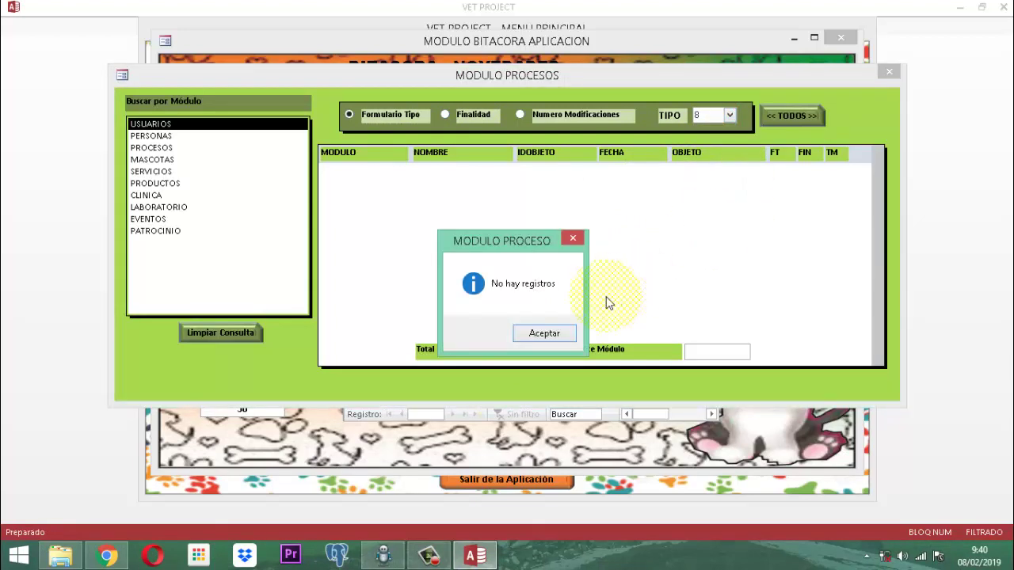
click(543, 334)
click(520, 115)
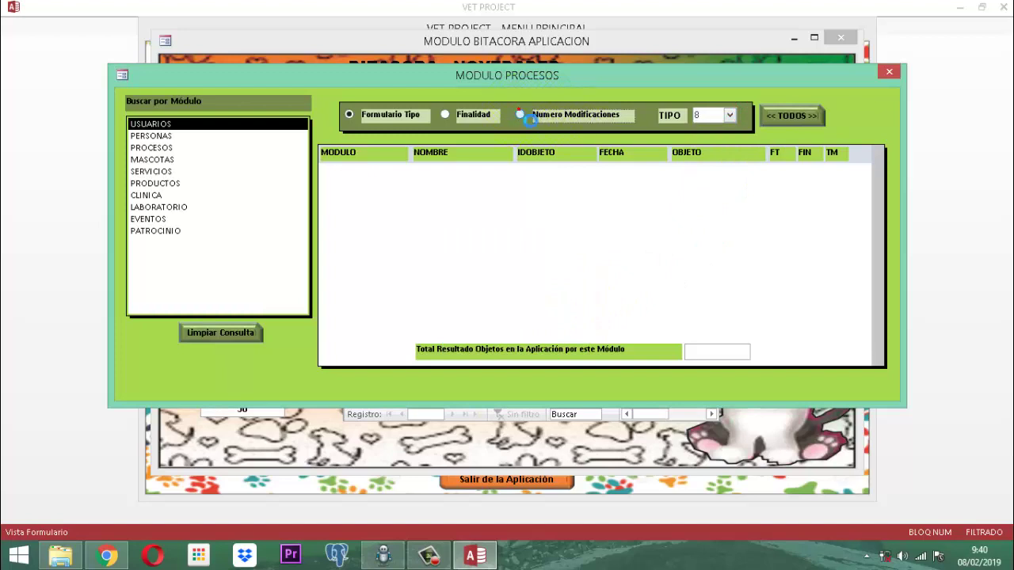
click(544, 334)
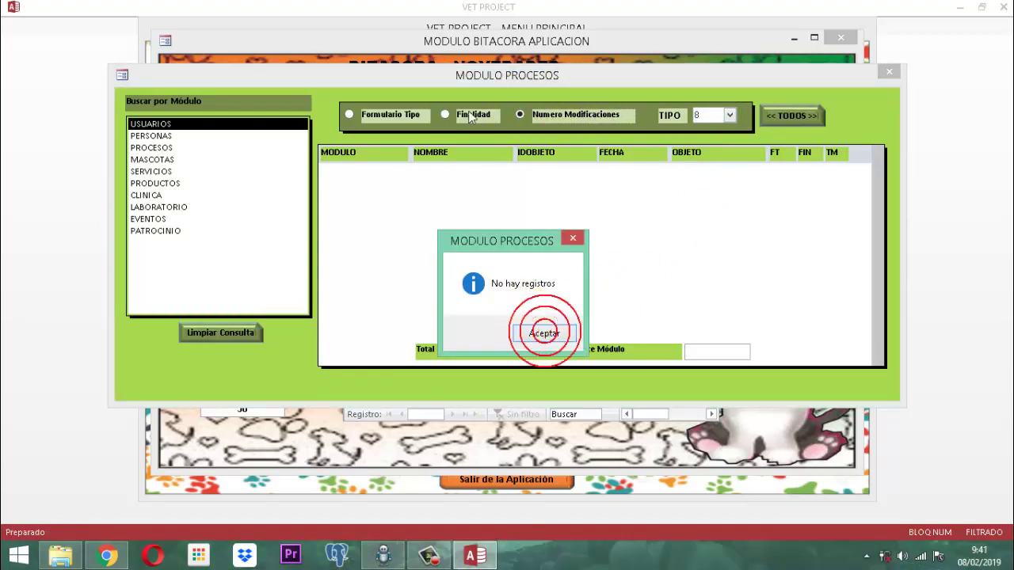
click(544, 333)
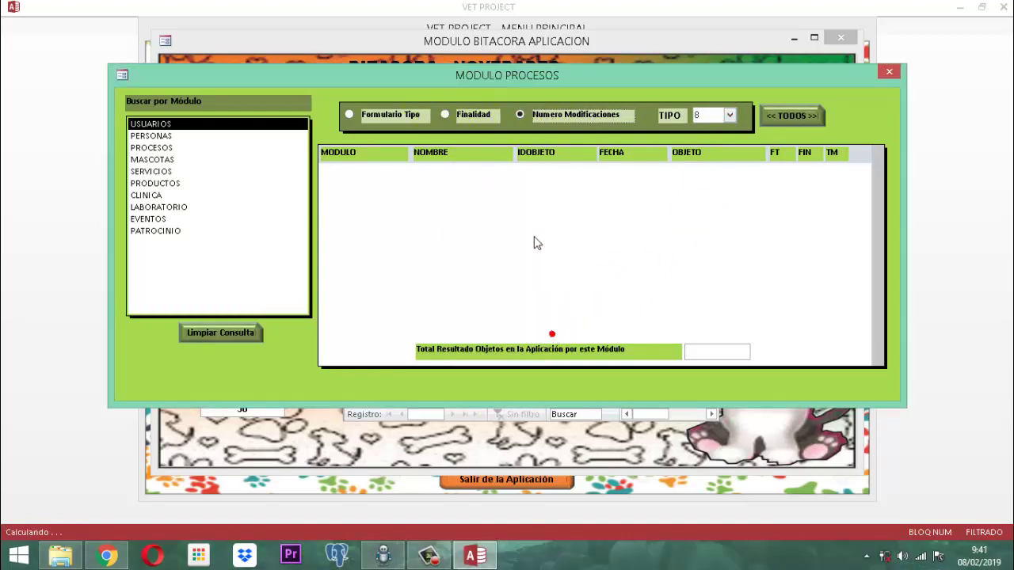
click(444, 114)
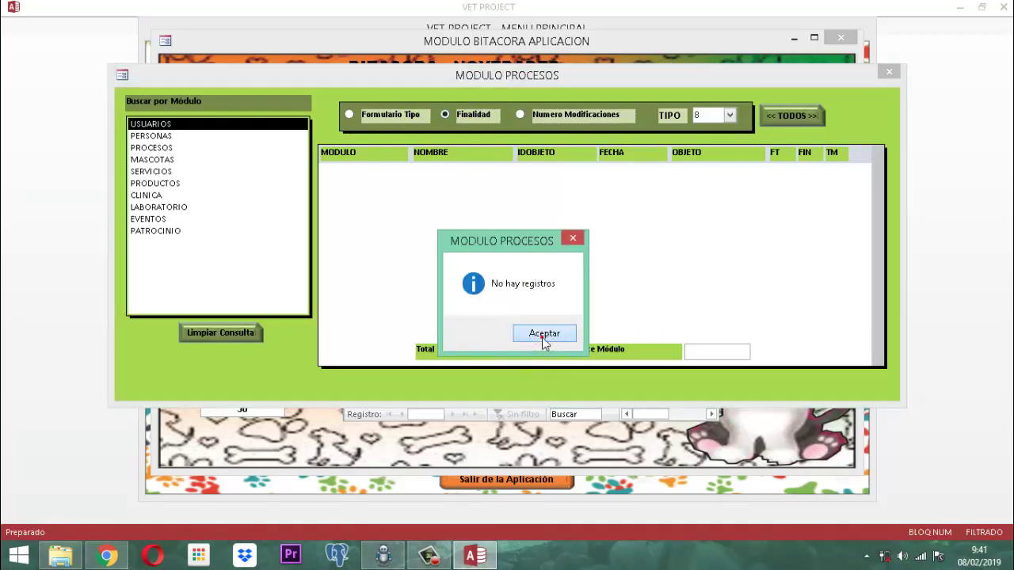
click(541, 338)
click(352, 118)
click(537, 337)
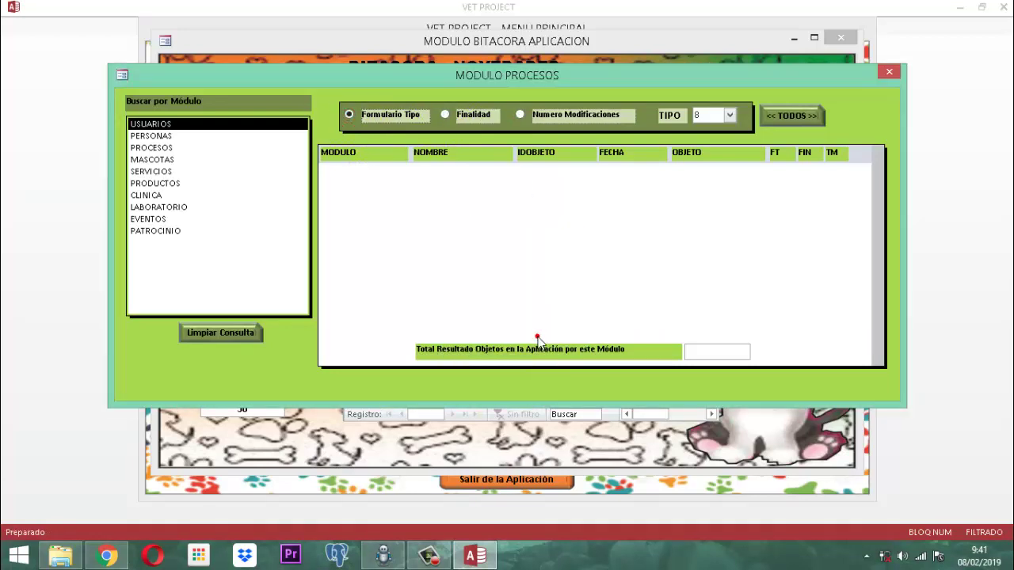
Step: Set TIPO to 7 and test the Numero Modificaciones, Finalidad and Formulario Tipo filters on the USUARIOS module, dismissing each message
click(728, 115)
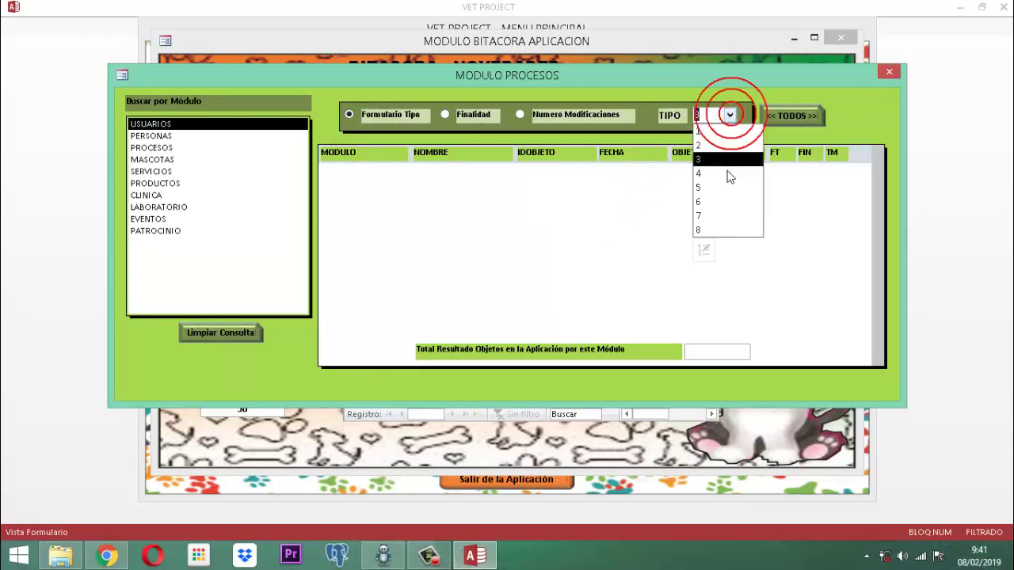
click(705, 216)
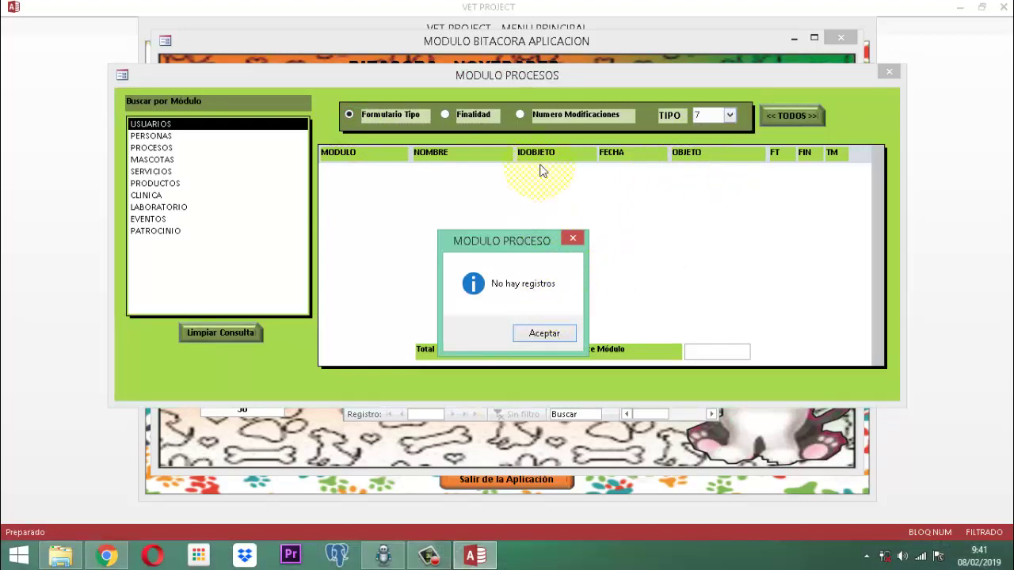
click(541, 333)
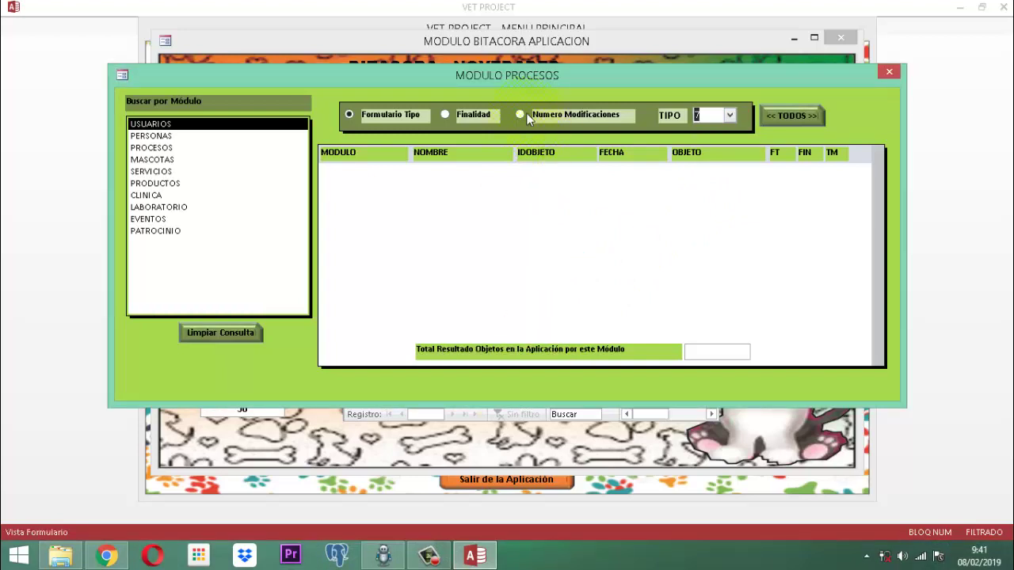
click(524, 113)
click(536, 333)
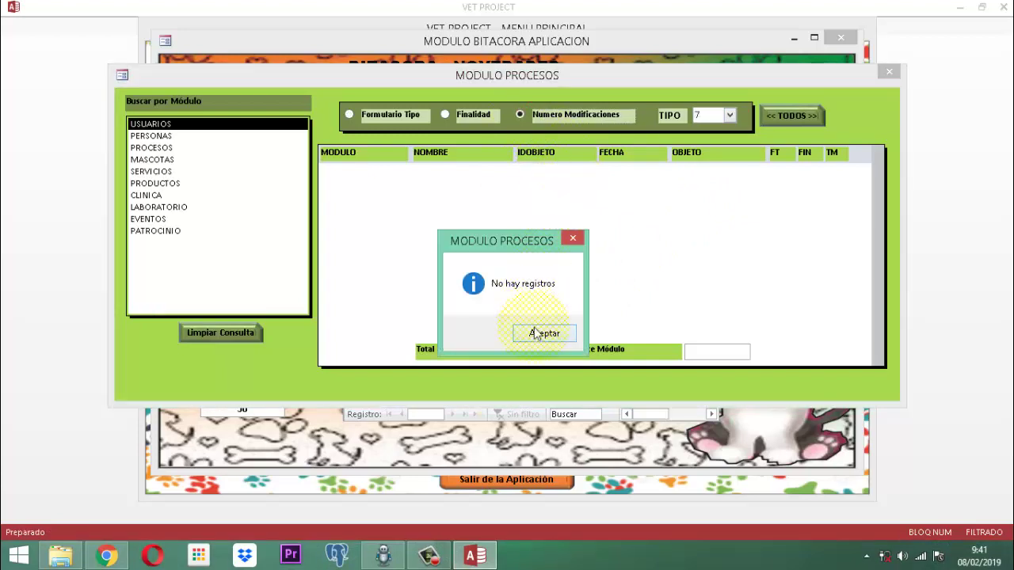
click(536, 334)
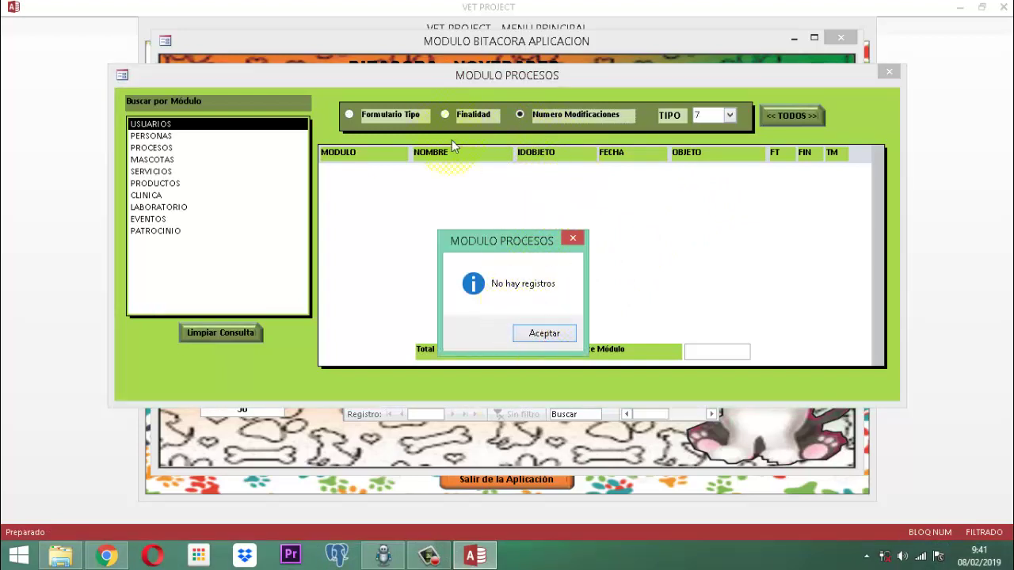
click(543, 334)
click(445, 114)
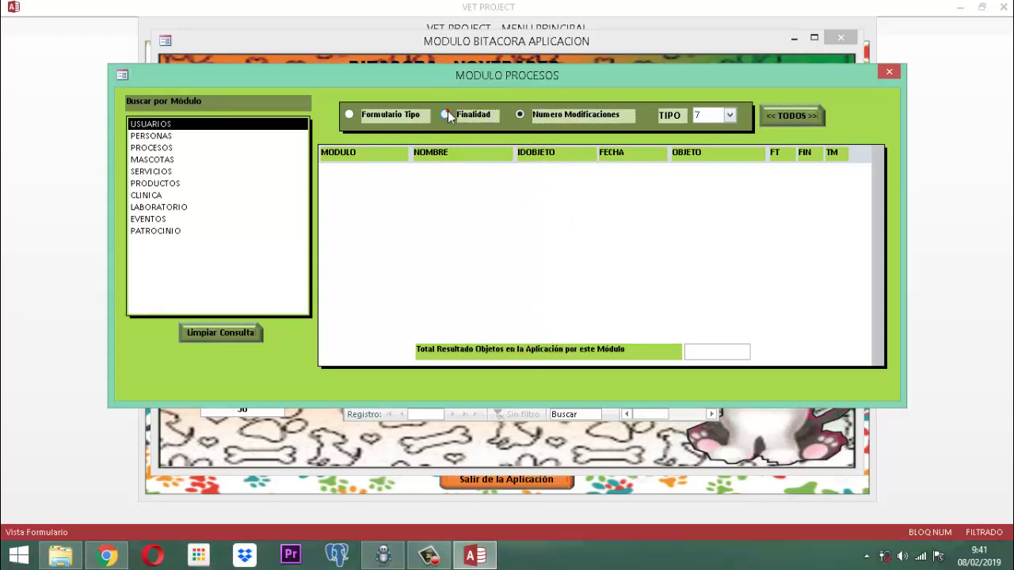
click(543, 336)
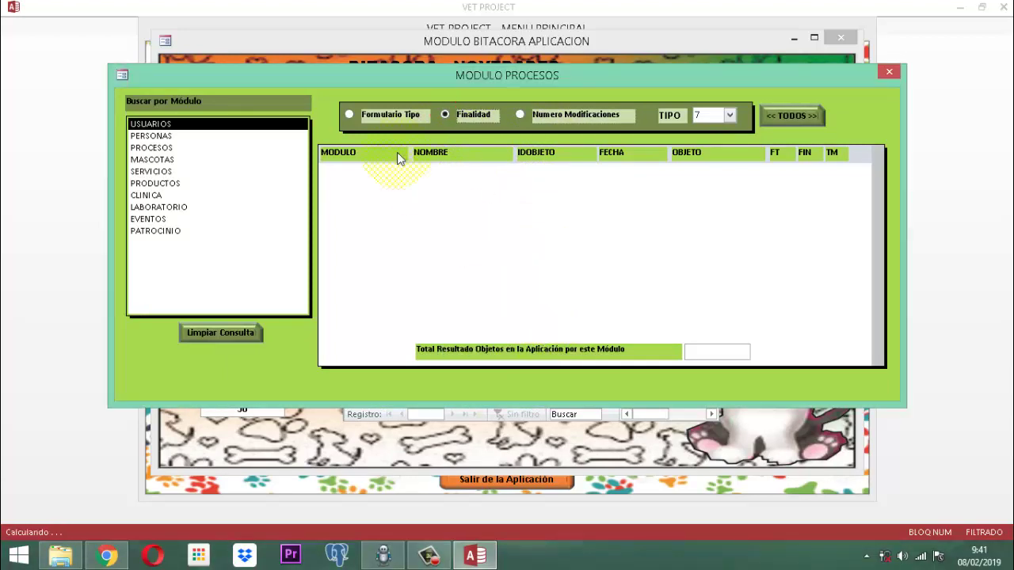
click(350, 114)
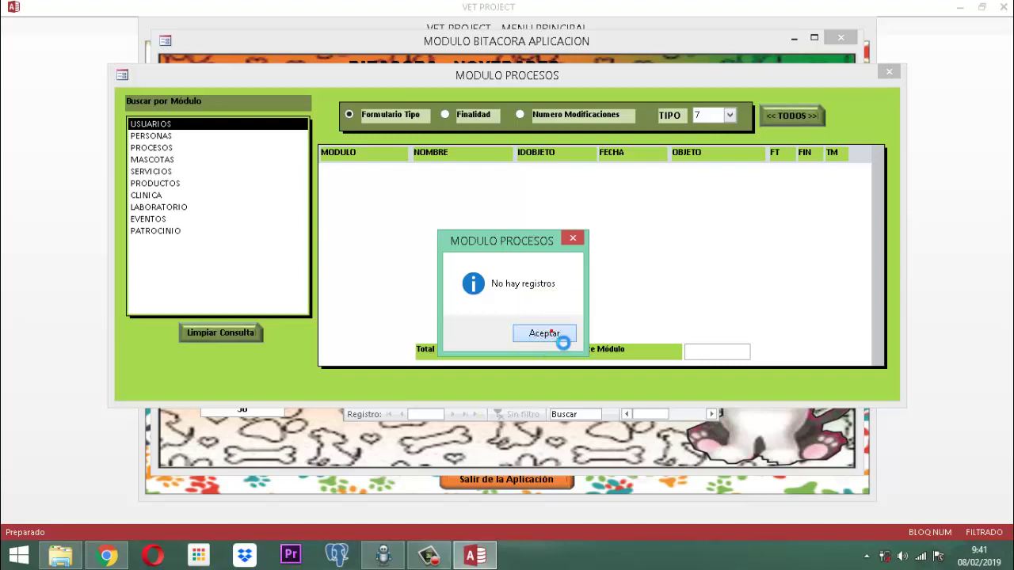
click(554, 333)
Step: Set TIPO to 6 and check the USUARIOS objects by Numero Modificaciones, Finalidad and Formulario Tipo in turn, dismissing each message
click(730, 115)
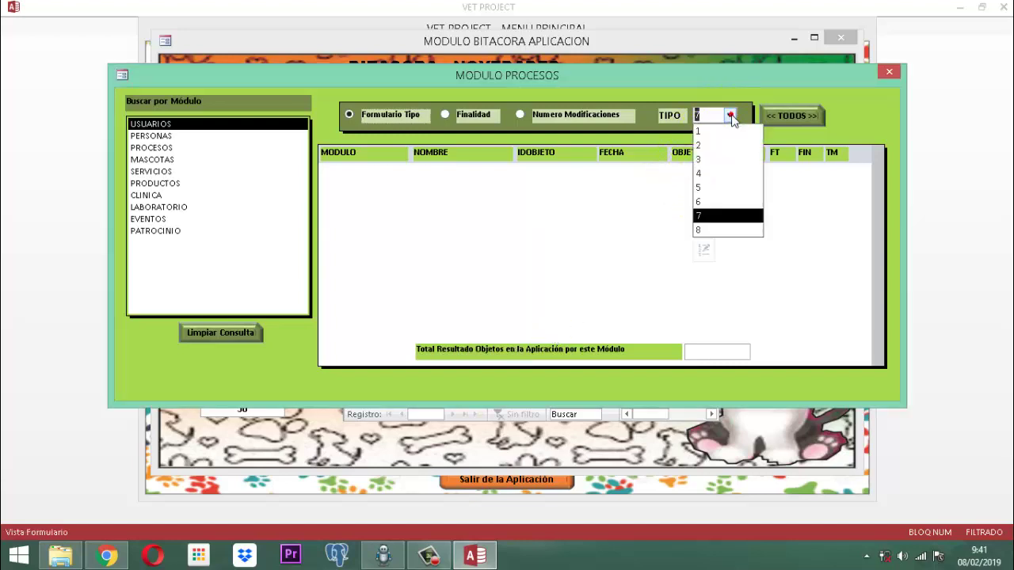
click(711, 211)
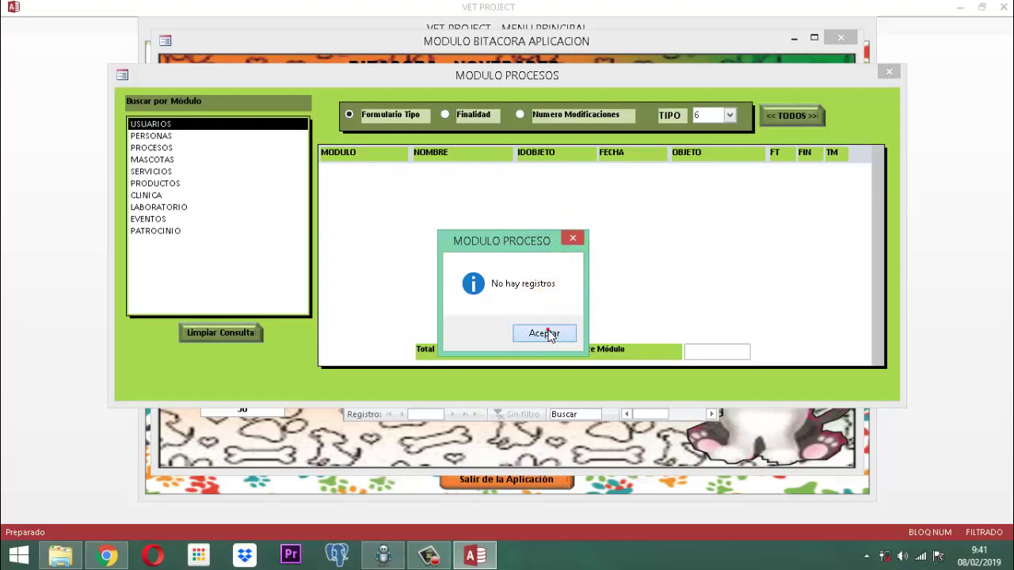
click(553, 334)
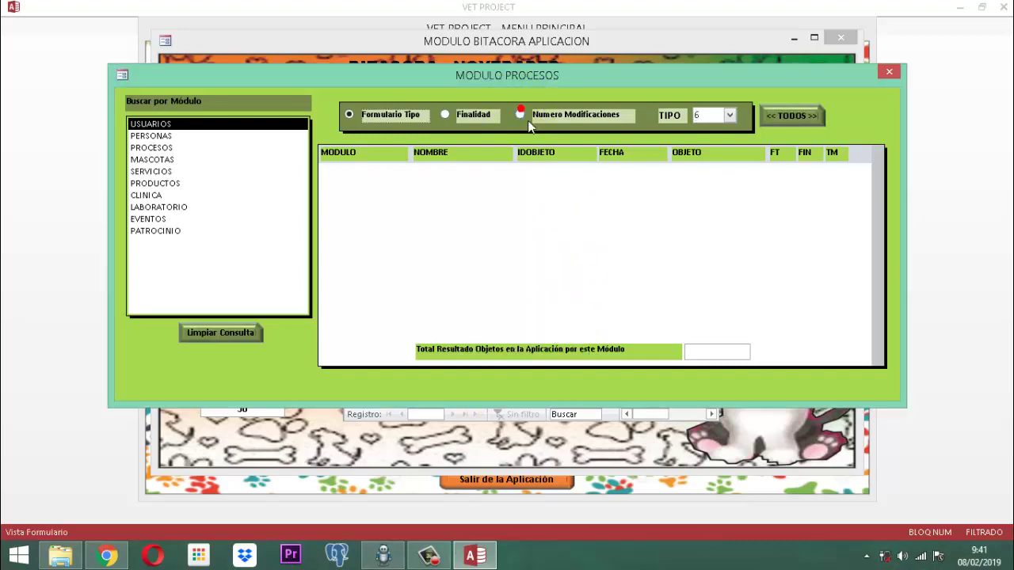
click(521, 111)
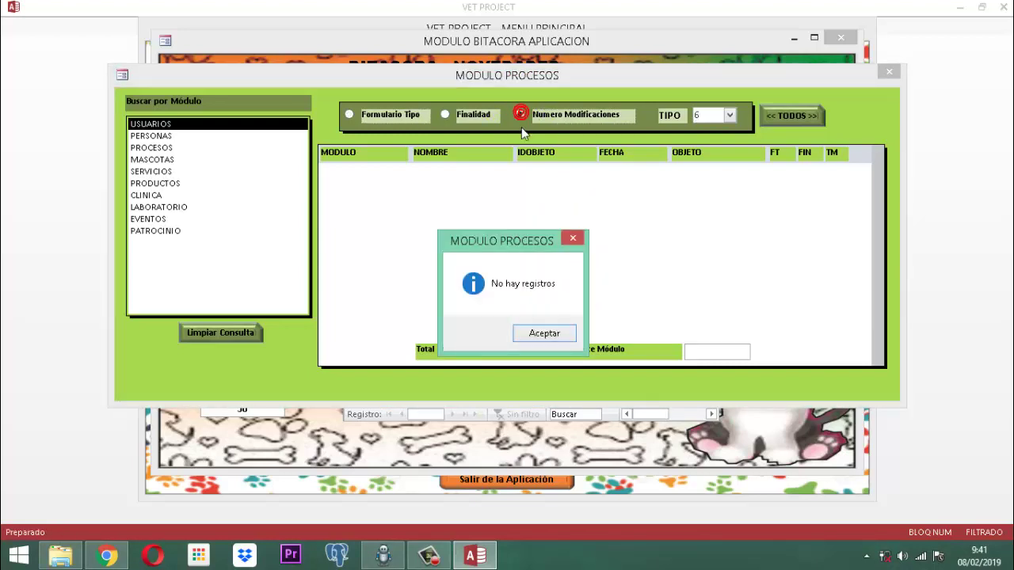
click(547, 333)
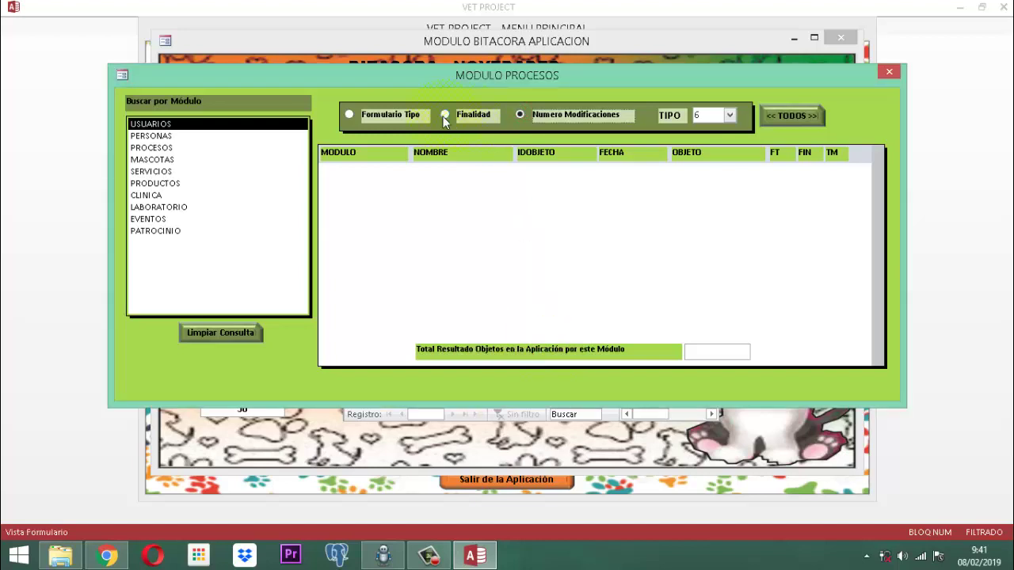
click(444, 115)
click(548, 332)
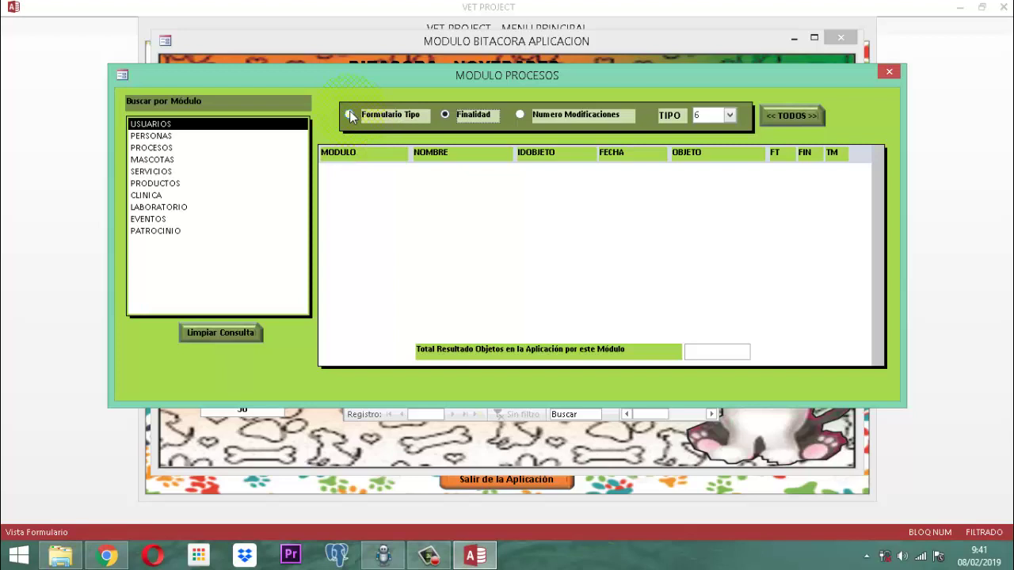
click(351, 116)
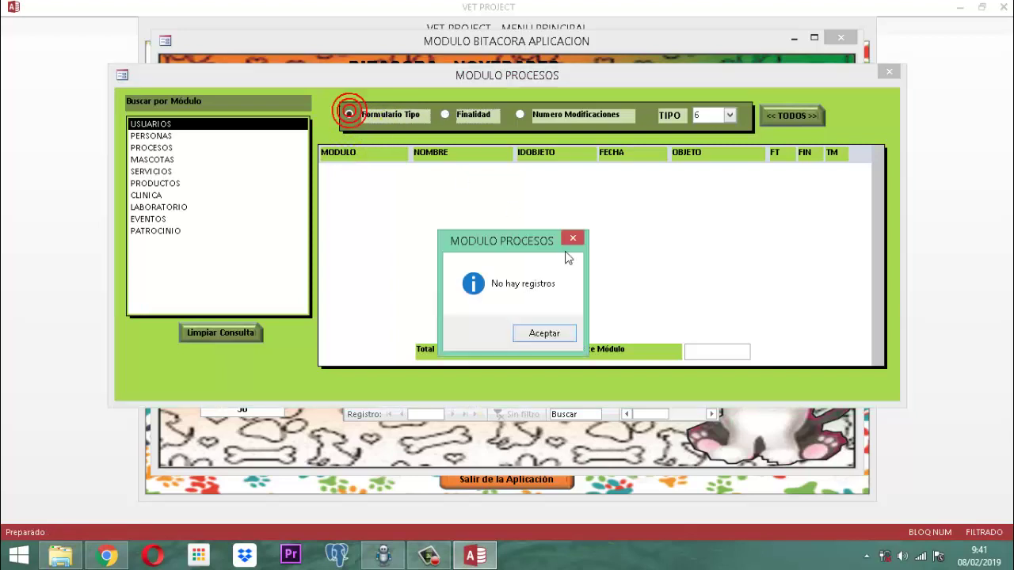
click(557, 333)
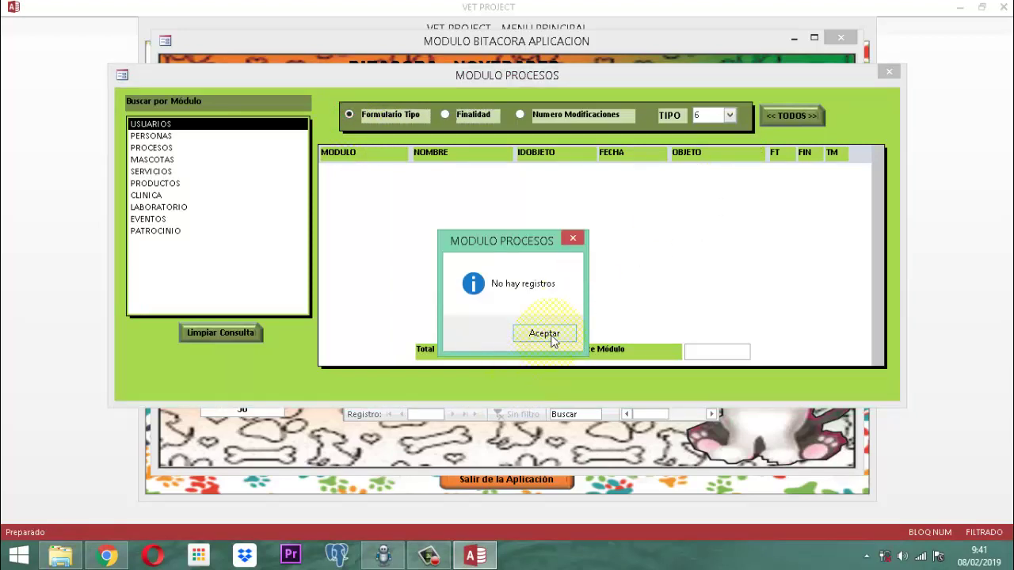
click(550, 333)
click(542, 334)
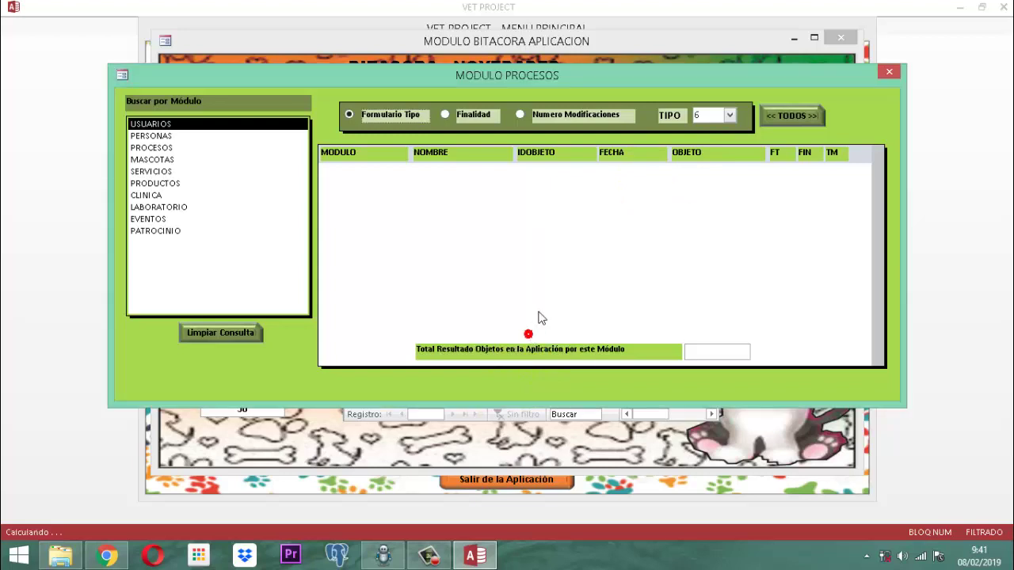
Step: Query the USUARIOS objects by Formulario Tipo with TIPO 5 and with TIPO 4, dismissing both messages
click(730, 117)
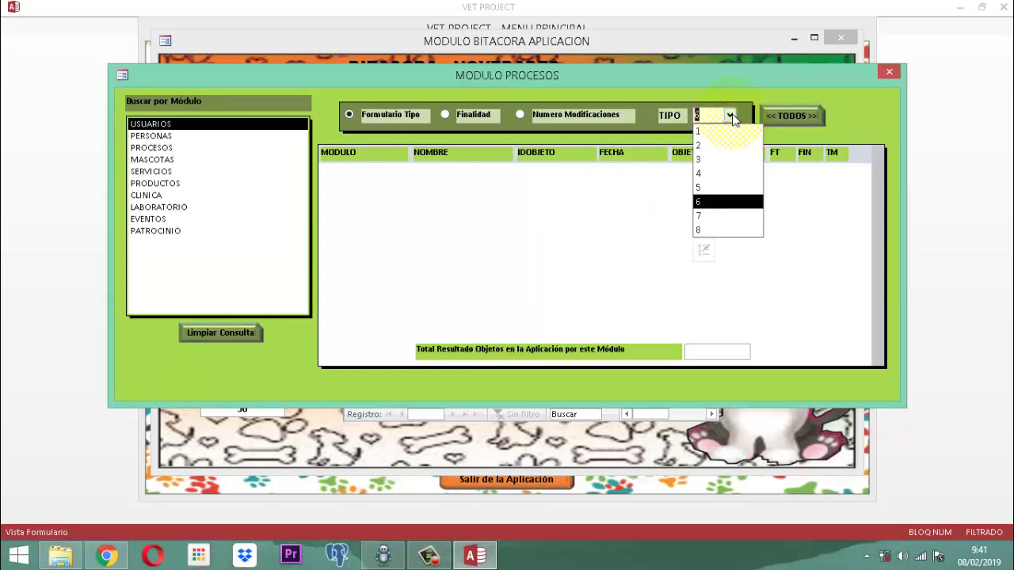
click(711, 188)
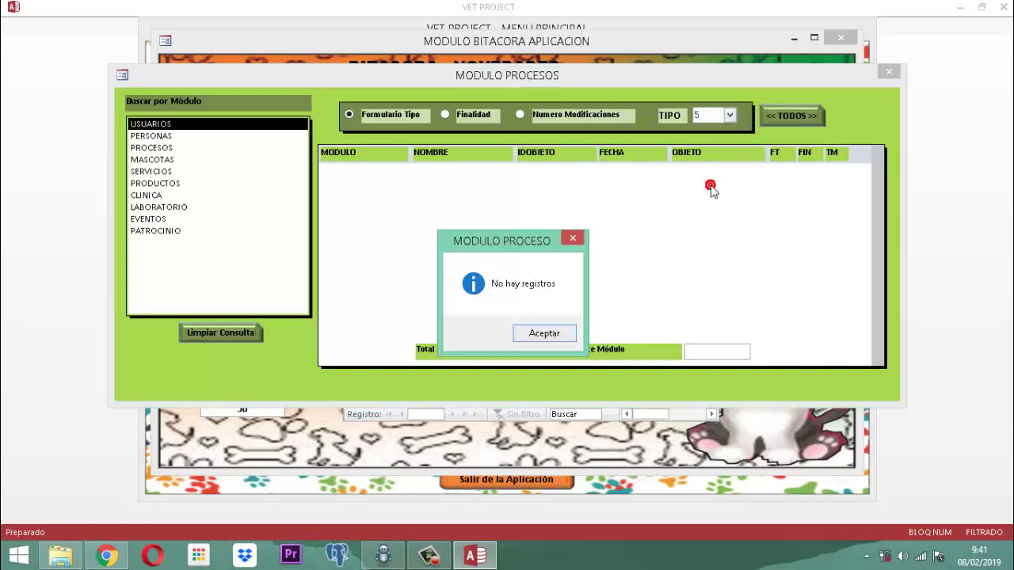
click(543, 334)
click(730, 116)
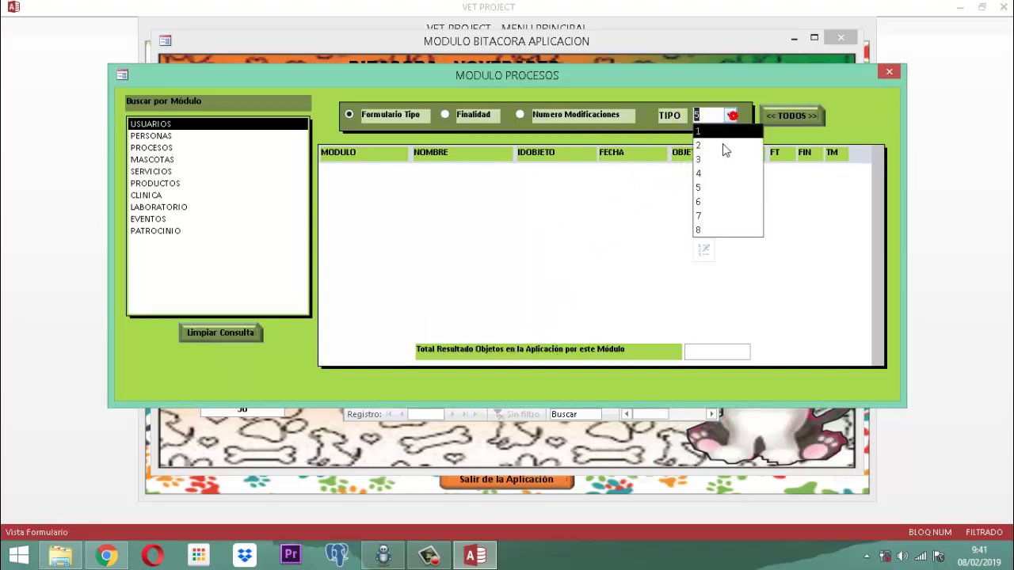
click(704, 171)
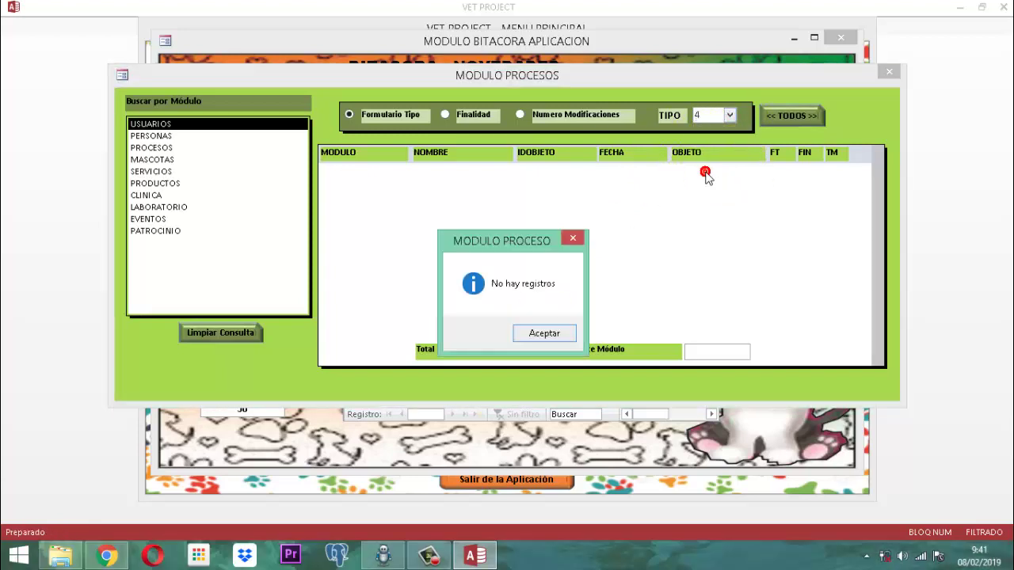
click(547, 333)
Step: List the USUARIOS objects of TIPO 3 by Formulario Tipo, Numero Modificaciones, Finalidad and again Formulario Tipo, dismissing each result message
click(730, 115)
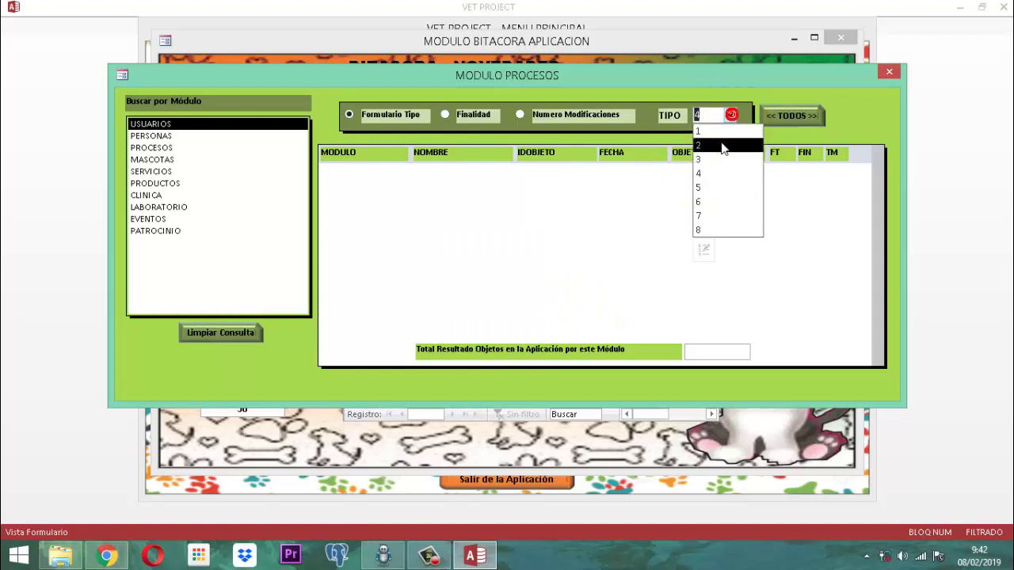
click(717, 160)
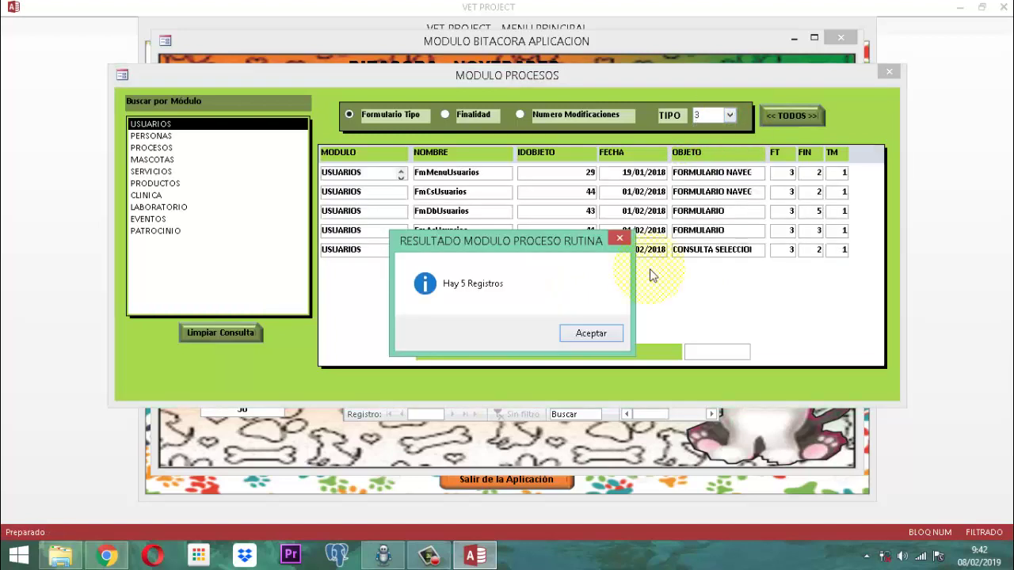
click(597, 336)
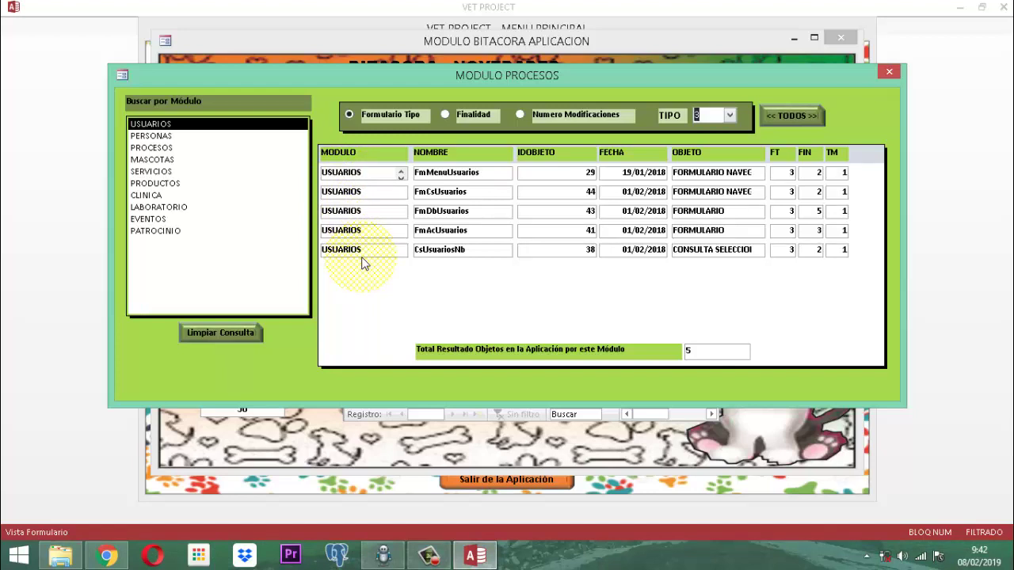
click(520, 114)
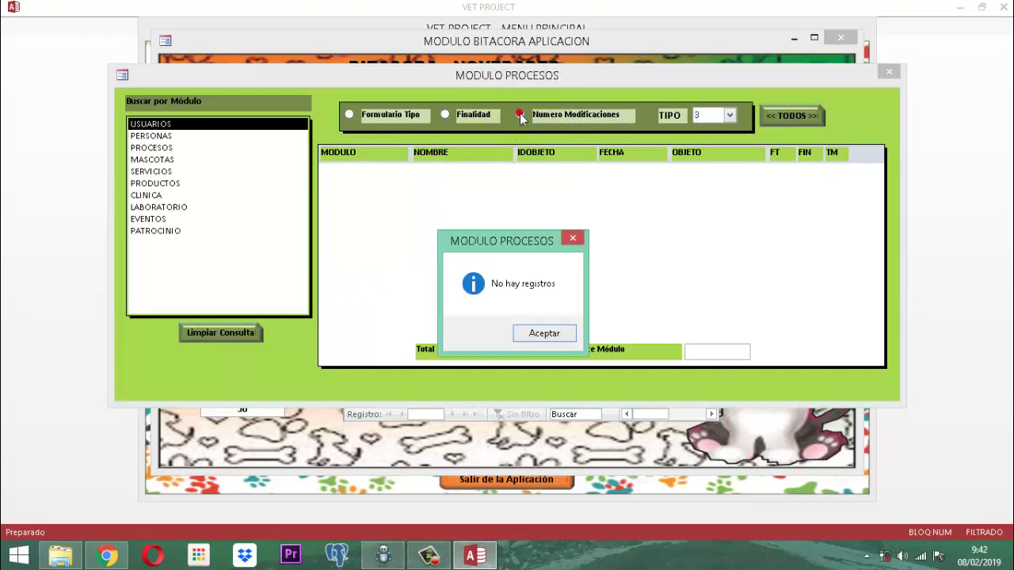
click(520, 116)
click(542, 333)
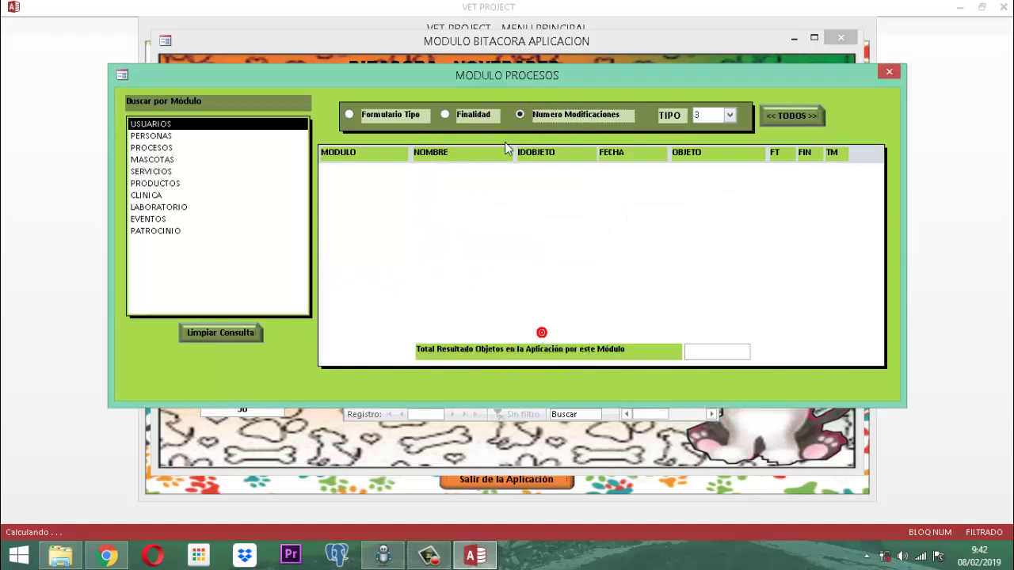
click(446, 114)
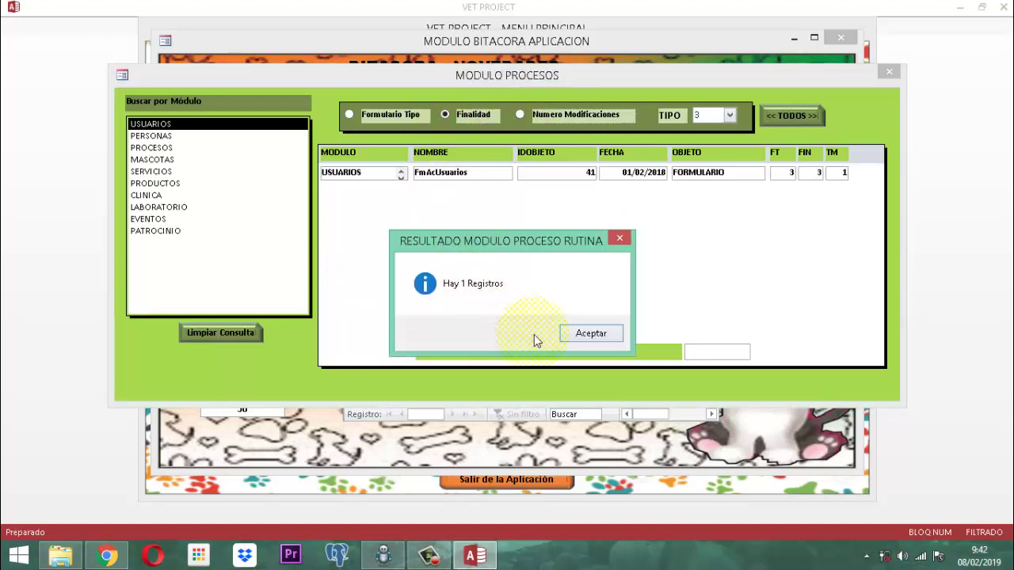
click(592, 334)
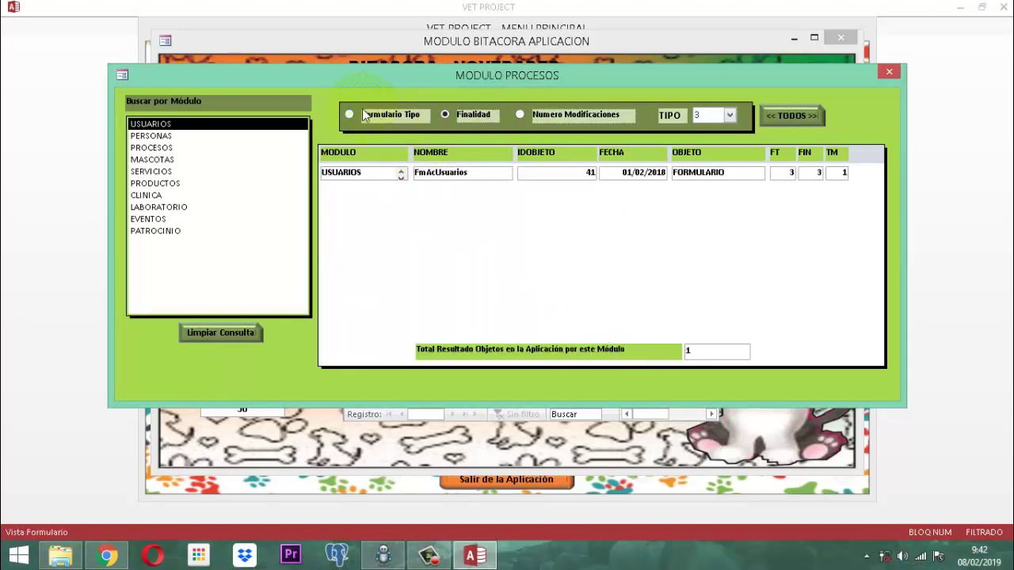
click(350, 114)
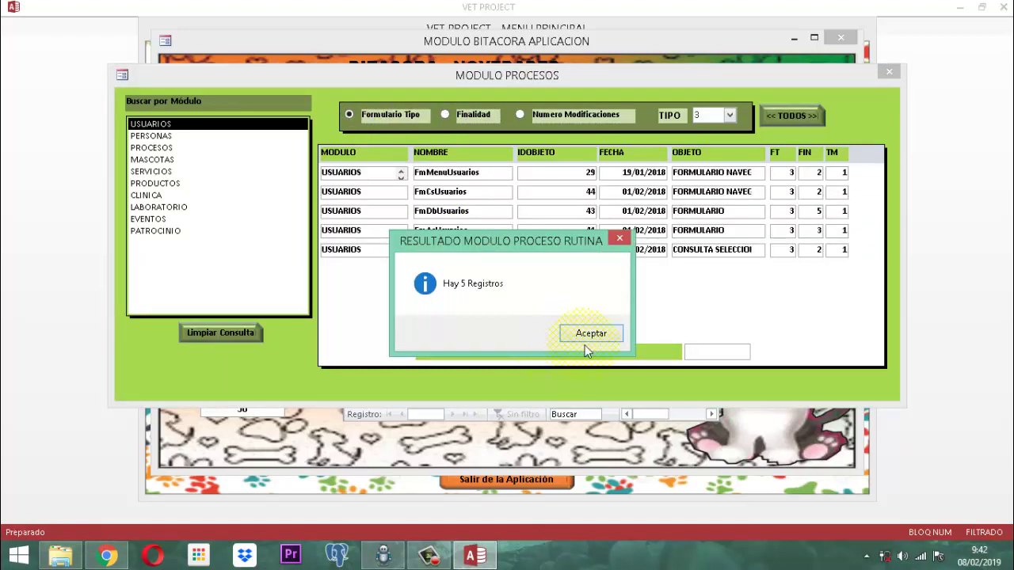
click(588, 336)
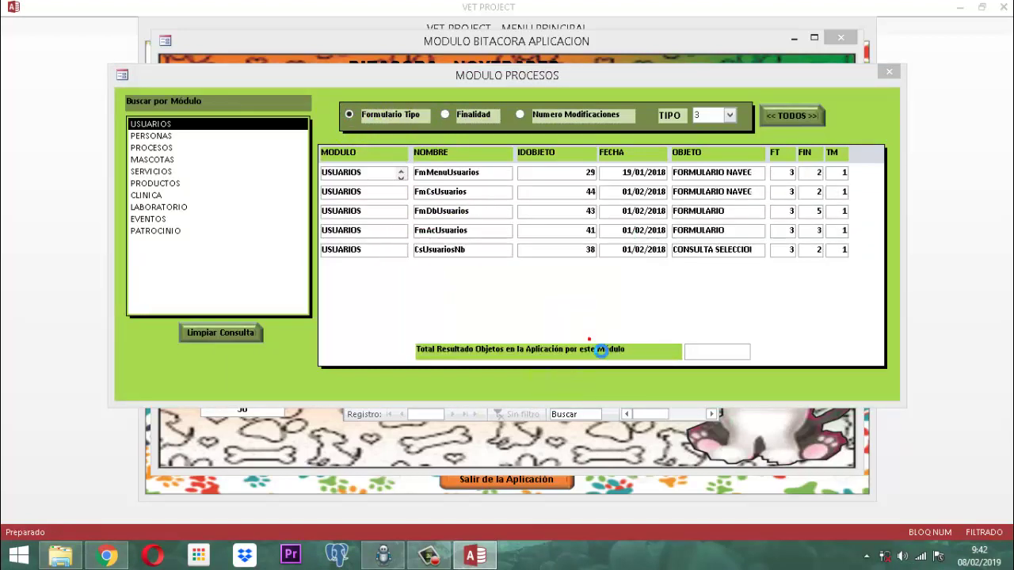
Step: List the USUARIOS objects of TIPO 2 by Formulario Tipo, check their TM values, and filter by Numero Modificaciones, dismissing the messages
click(730, 115)
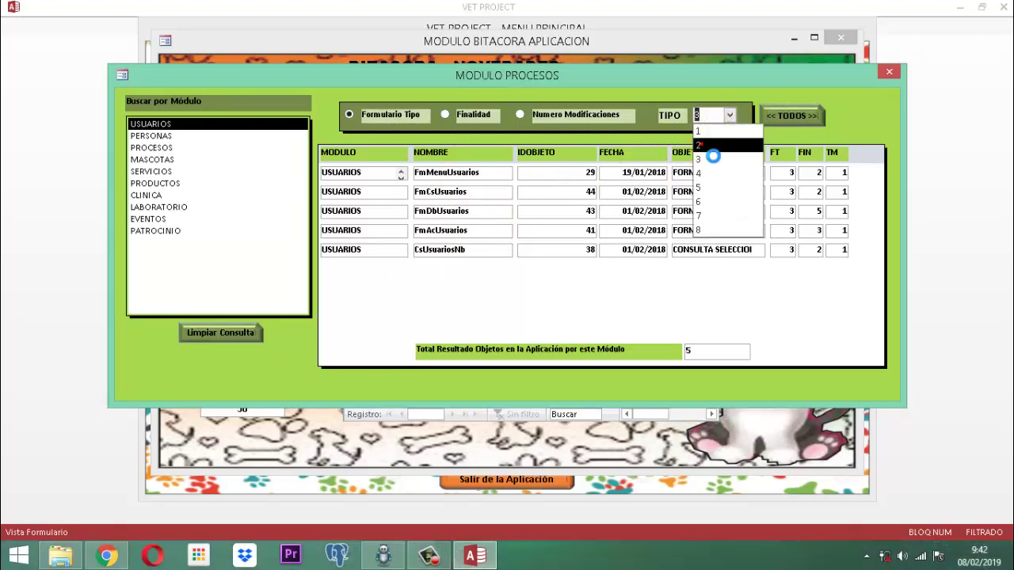
click(700, 145)
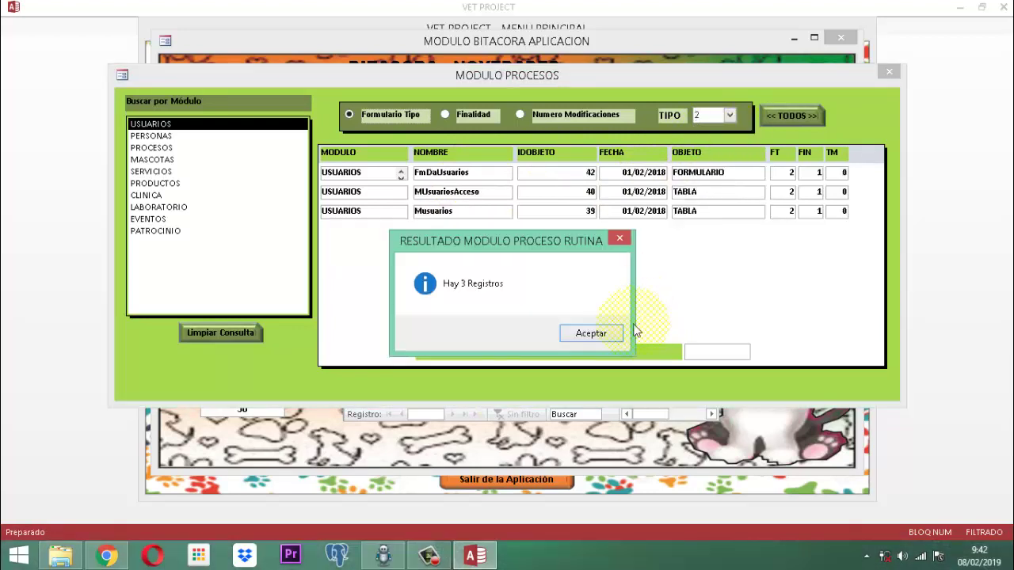
click(605, 340)
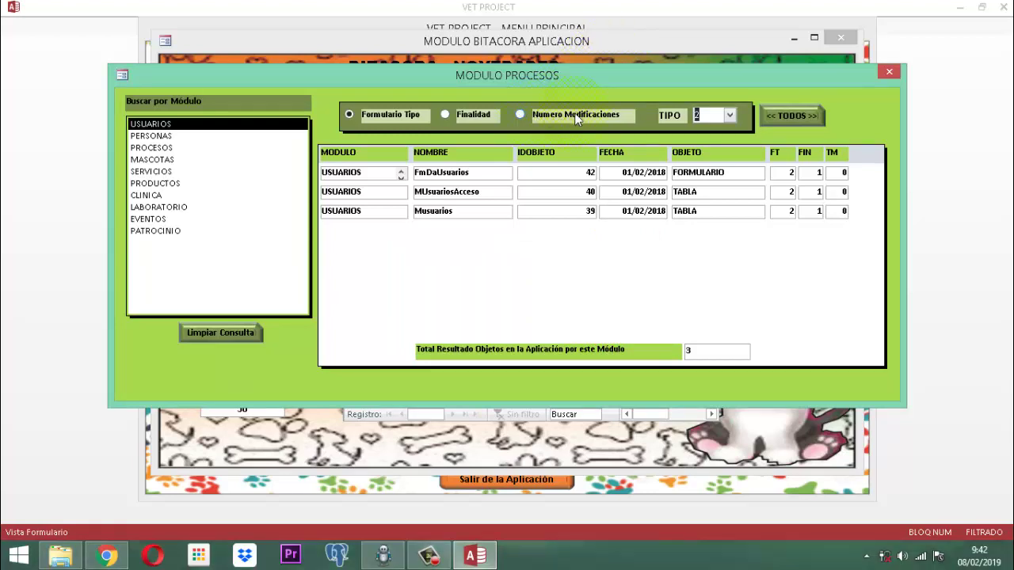
click(836, 177)
click(844, 211)
click(521, 114)
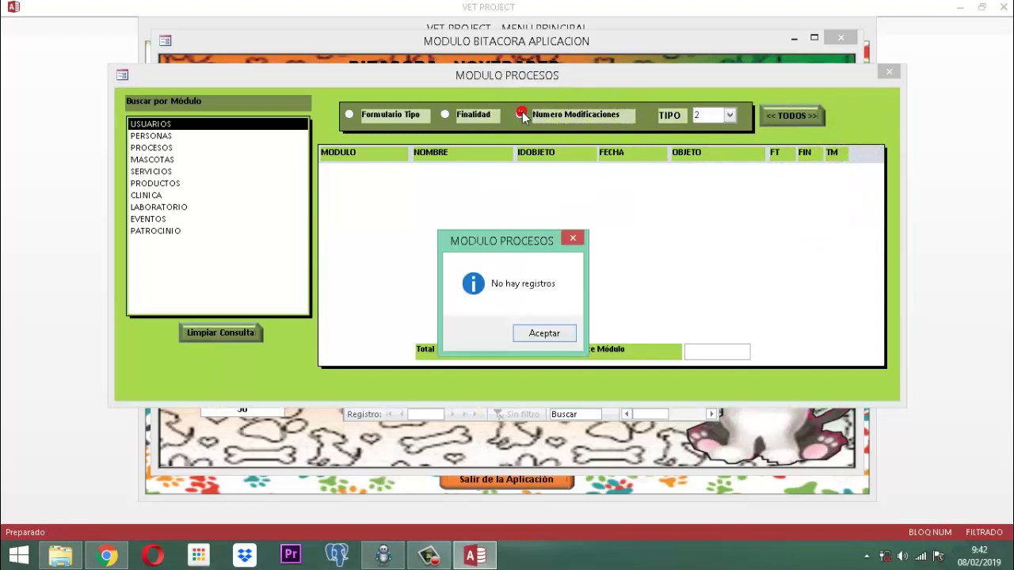
click(570, 290)
click(555, 336)
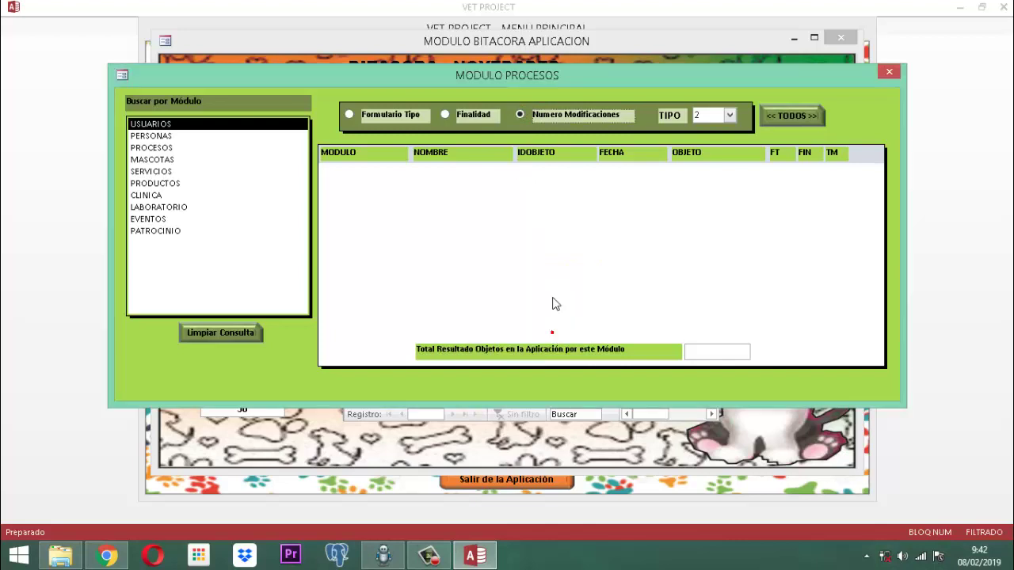
Step: List the USUARIOS objects of TIPO 2 by Finalidad and by Formulario Tipo, dismissing both result messages
click(446, 116)
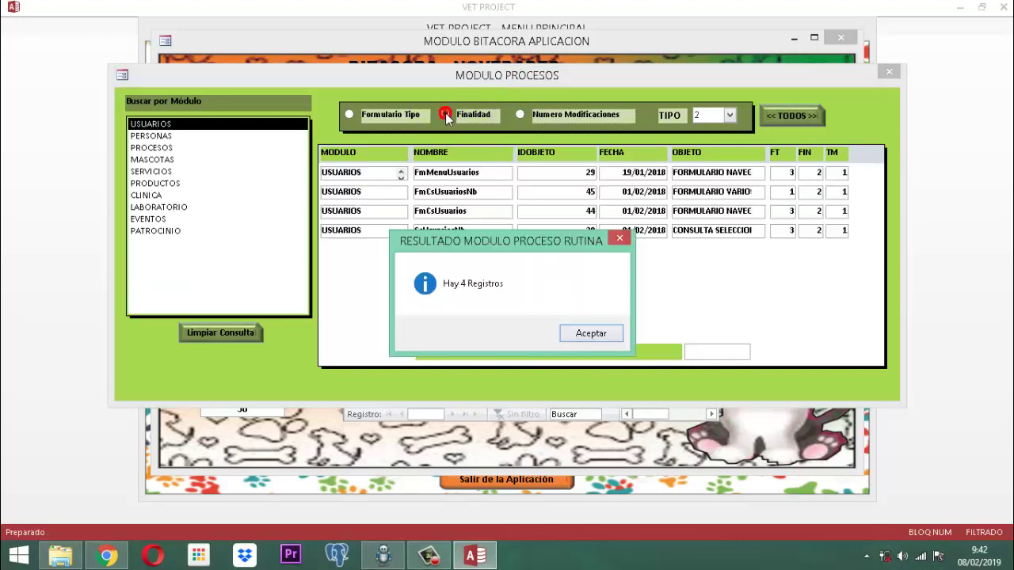
click(600, 336)
click(350, 114)
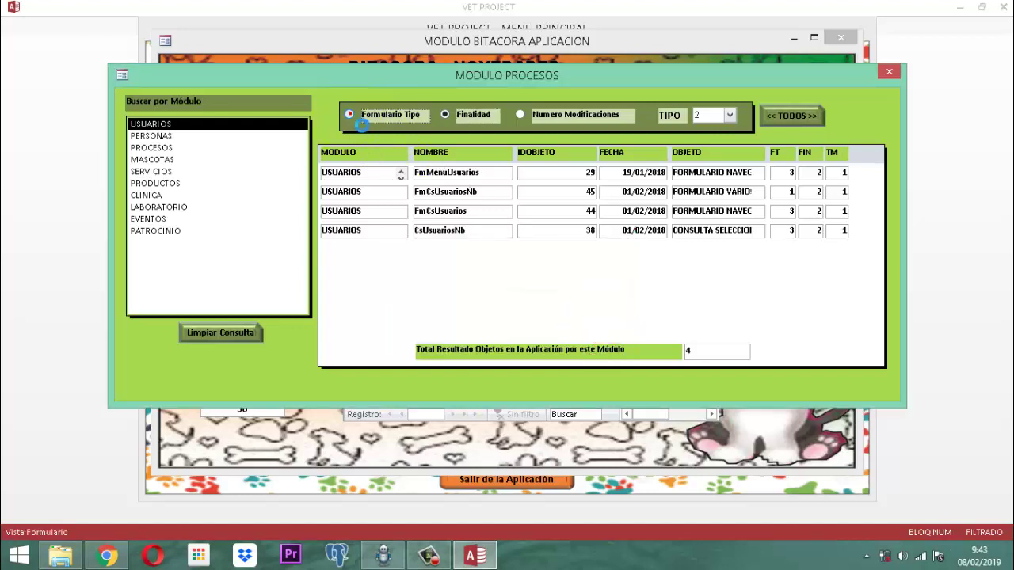
click(577, 335)
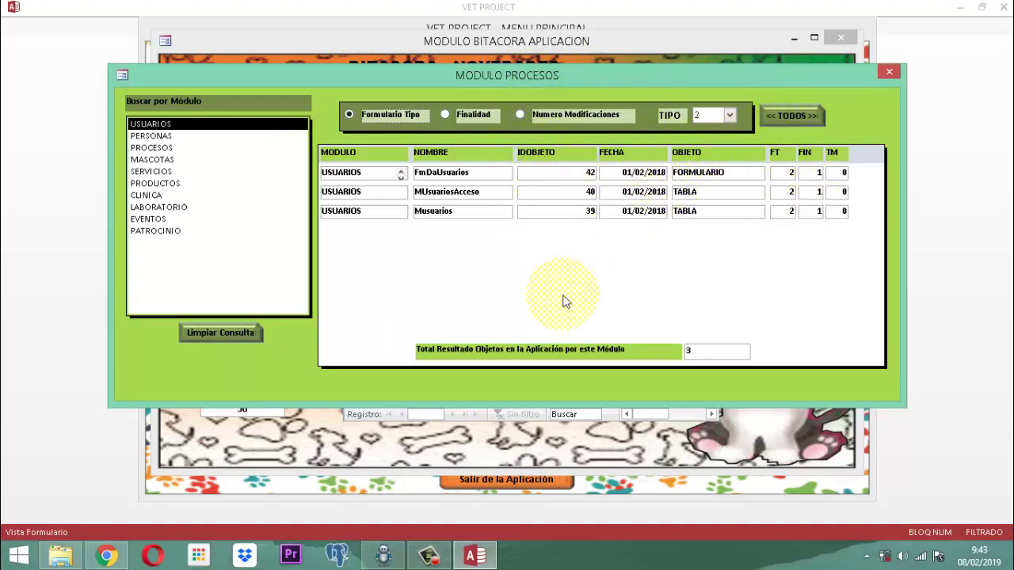
Step: Clear the current query and list all objects of the USUARIOS module
click(207, 334)
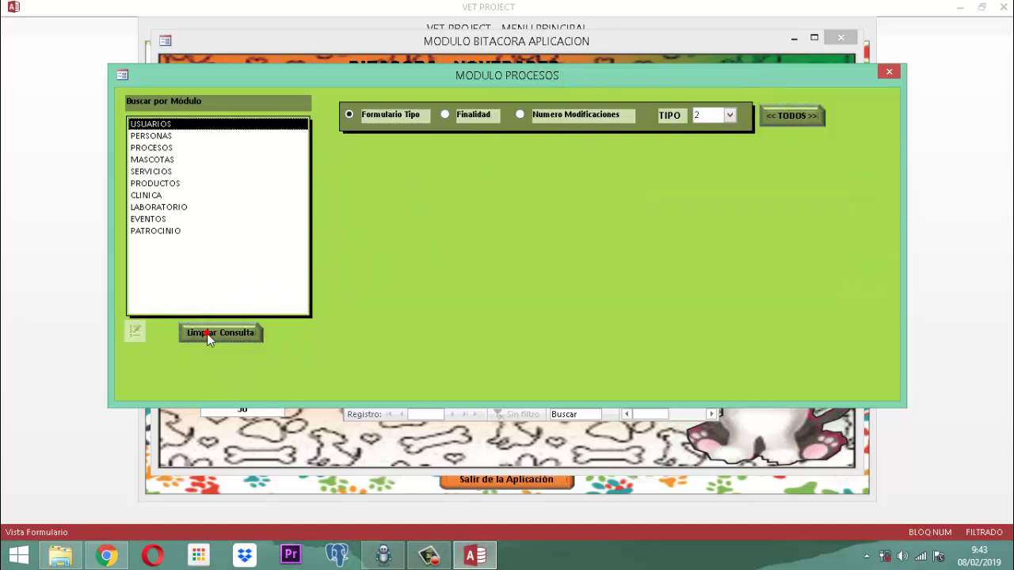
click(157, 129)
click(157, 125)
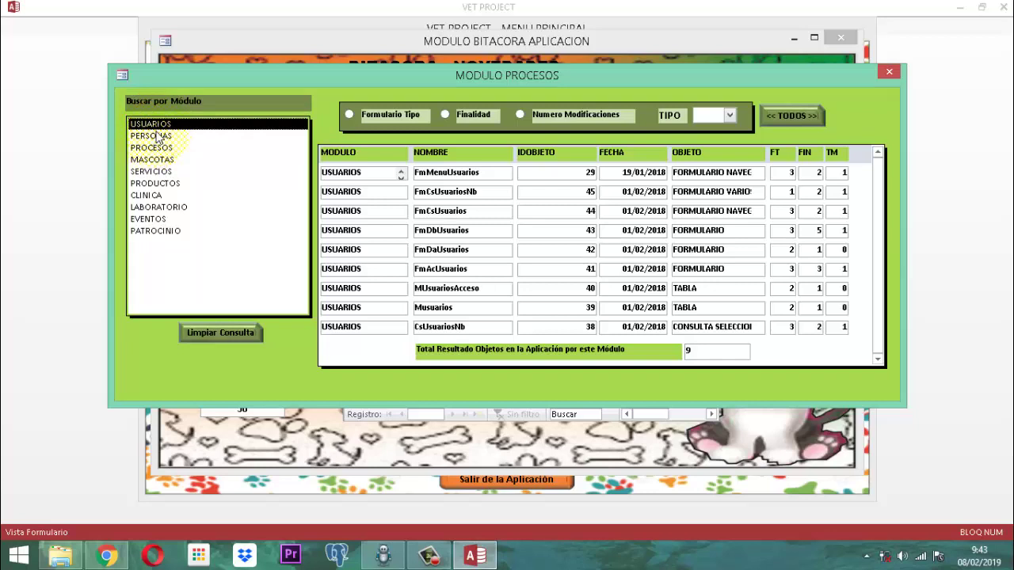
Step: List the objects of each remaining module in turn, from PERSONAS down to PATROCINIO
click(156, 138)
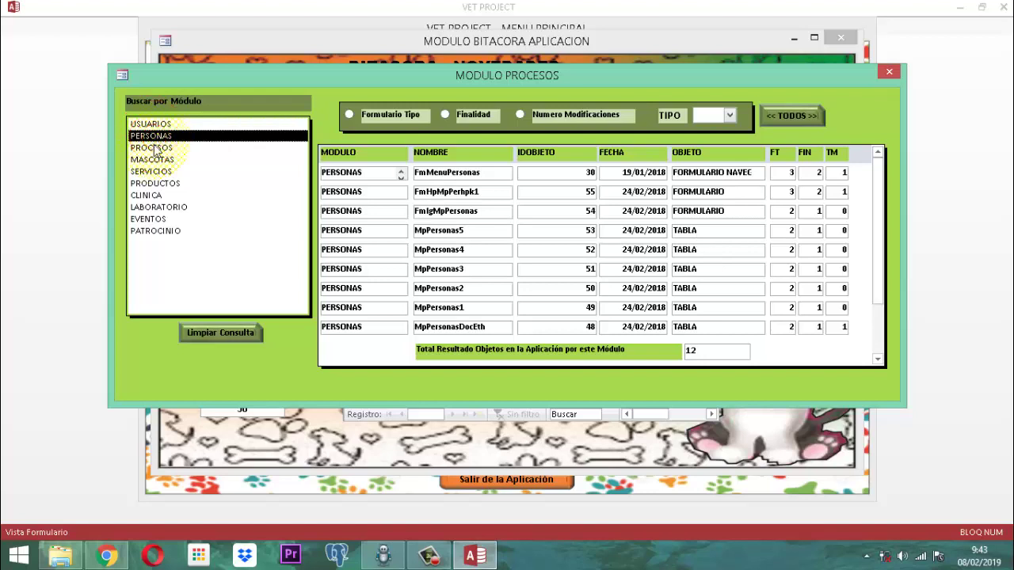
click(156, 149)
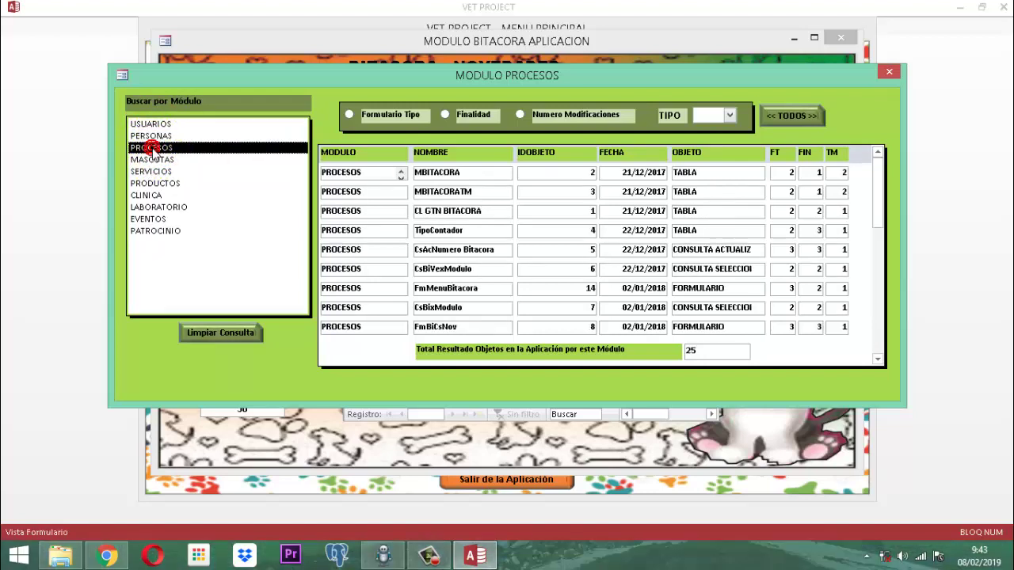
click(159, 160)
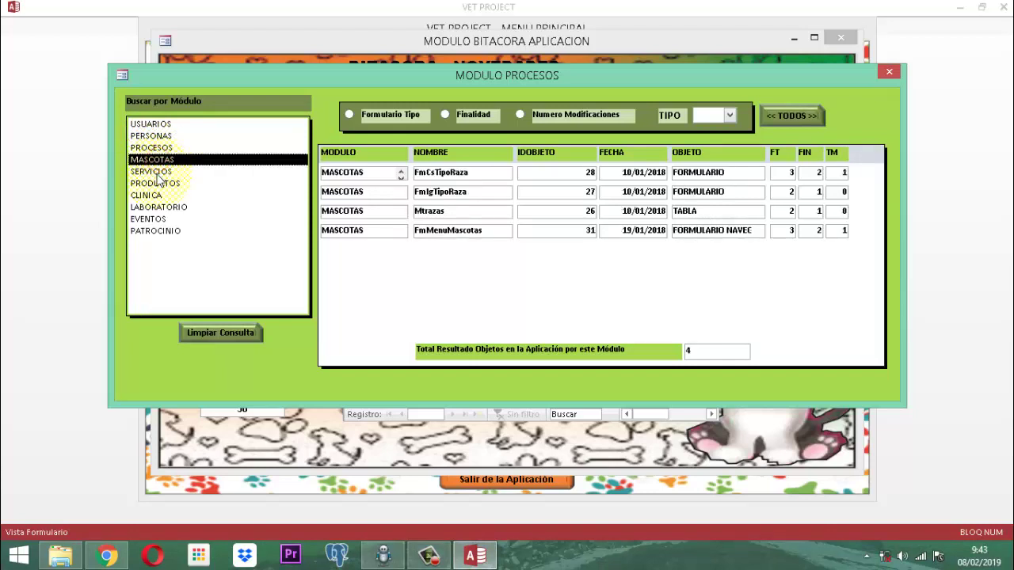
click(157, 172)
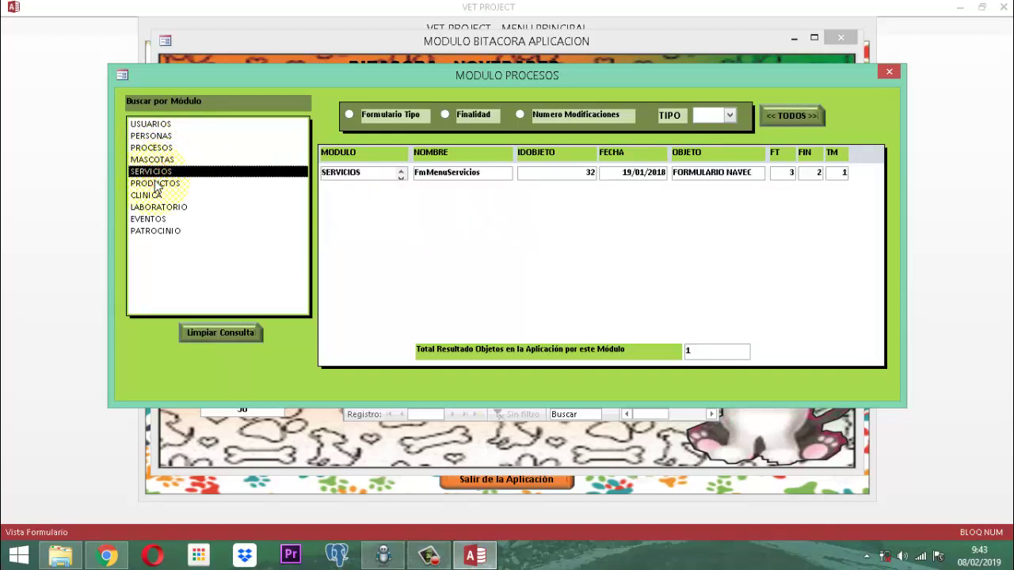
click(156, 183)
click(151, 196)
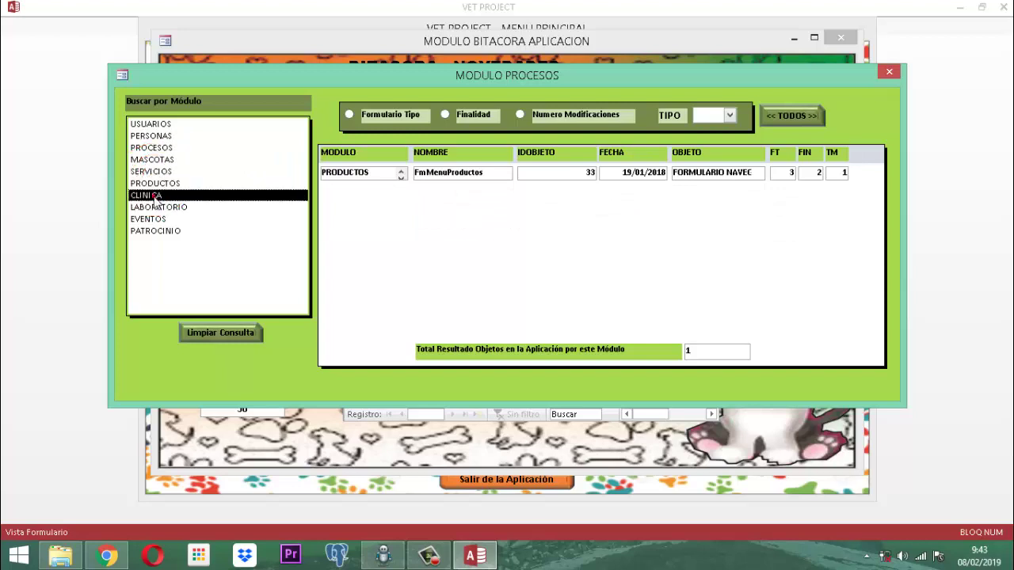
click(158, 208)
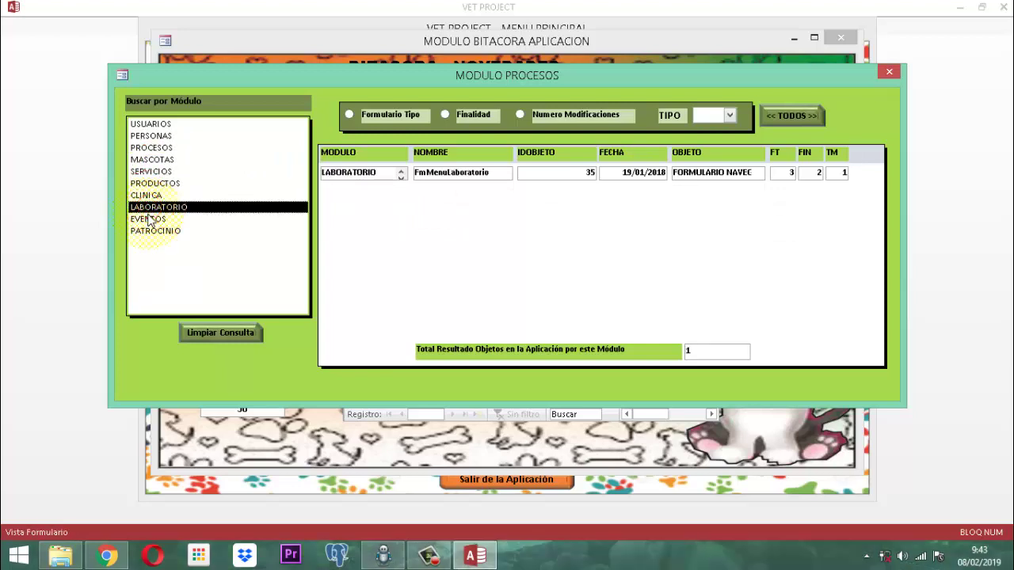
click(147, 218)
click(156, 237)
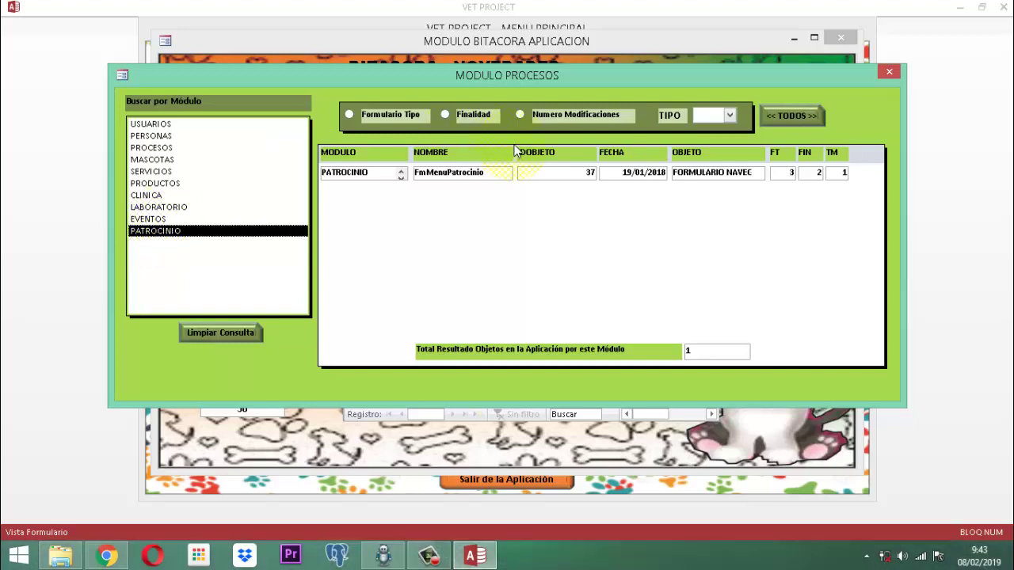
Step: Switch the module query form to Design view, and close it along with the statistics menu and the Novedades form
right_click(552, 76)
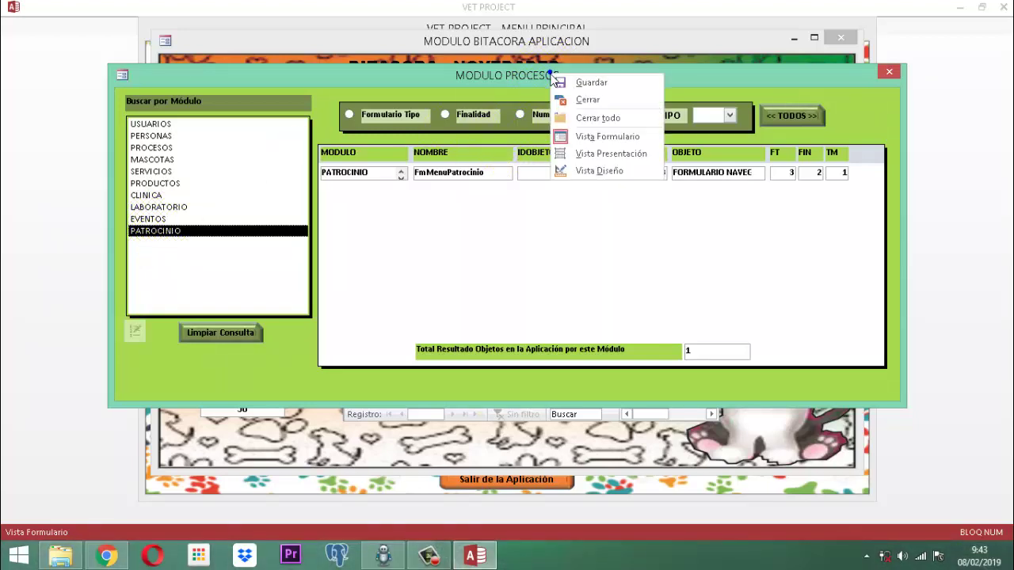
click(599, 173)
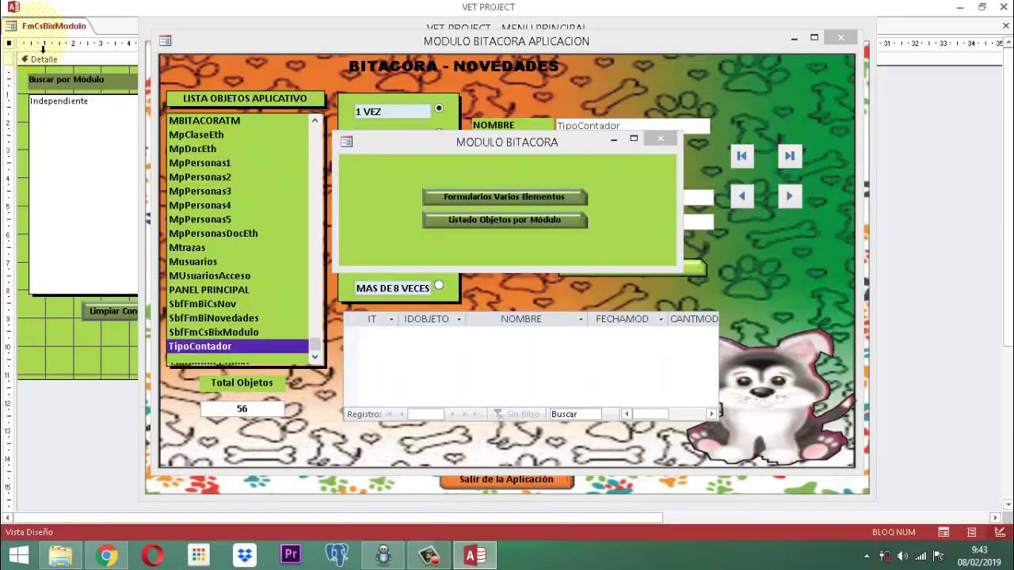
right_click(83, 30)
click(120, 53)
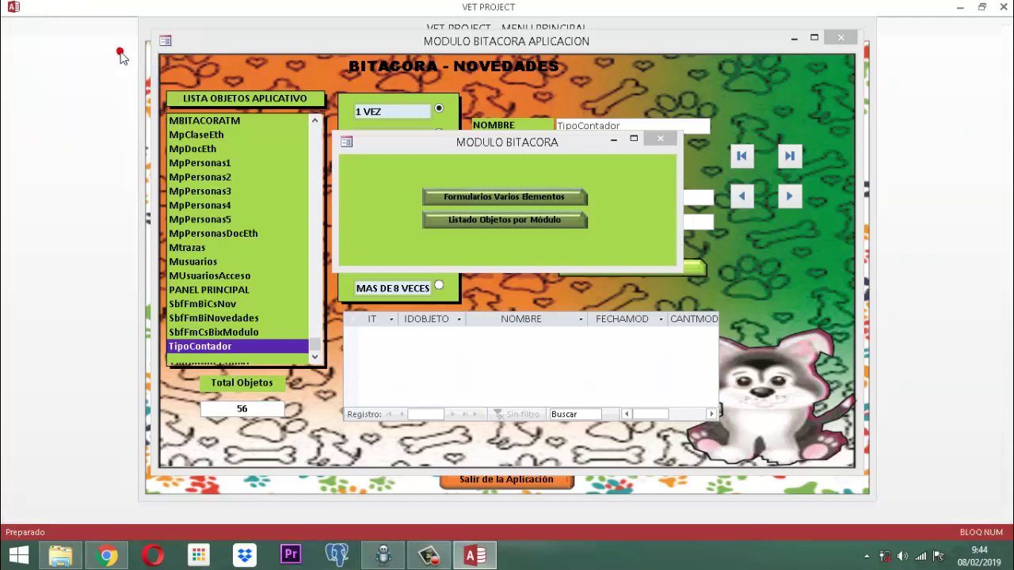
click(665, 140)
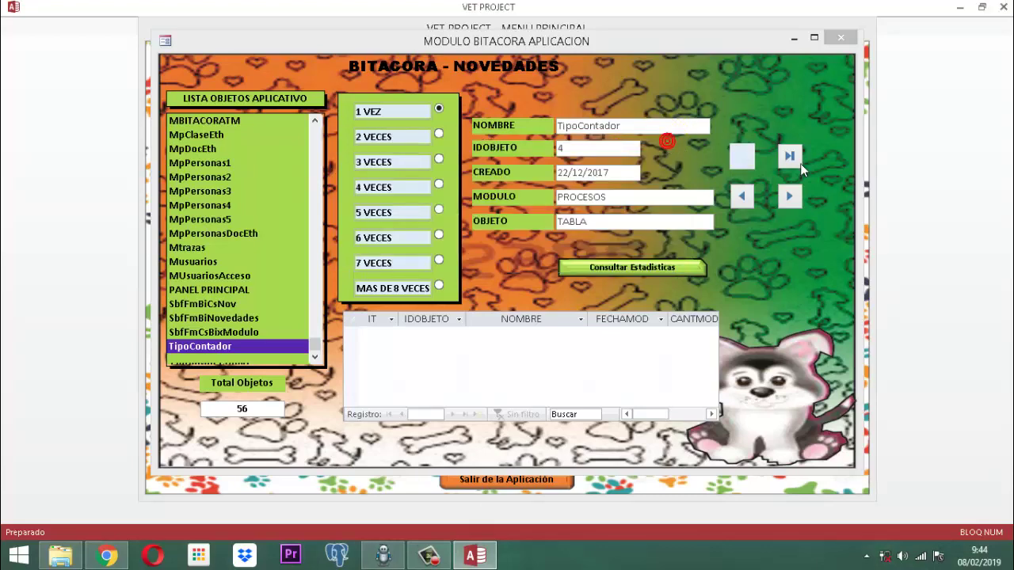
click(841, 38)
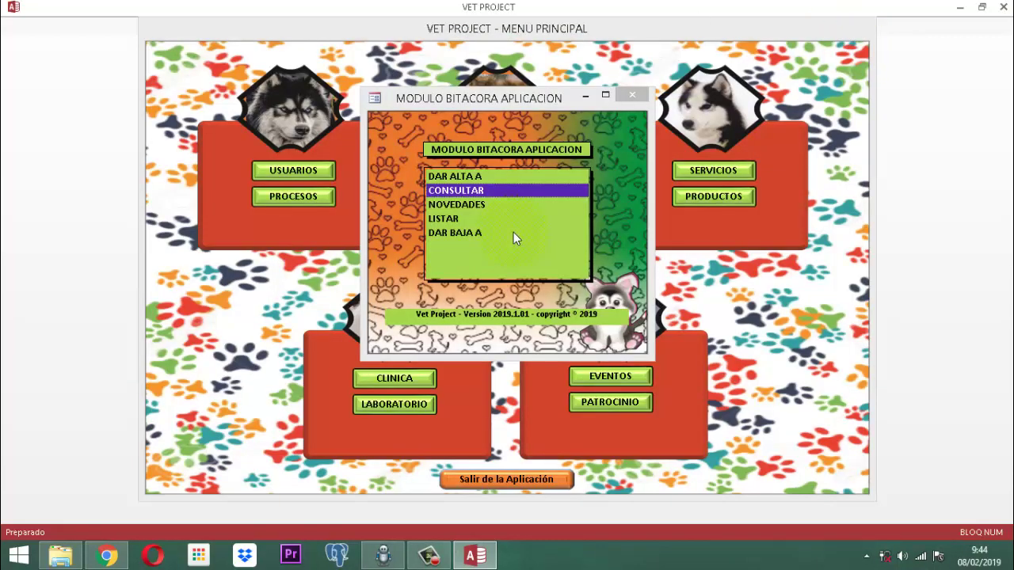
Step: Reopen the Novedades form and display its statistics listing Formularios Varios Elementos
double_click(469, 204)
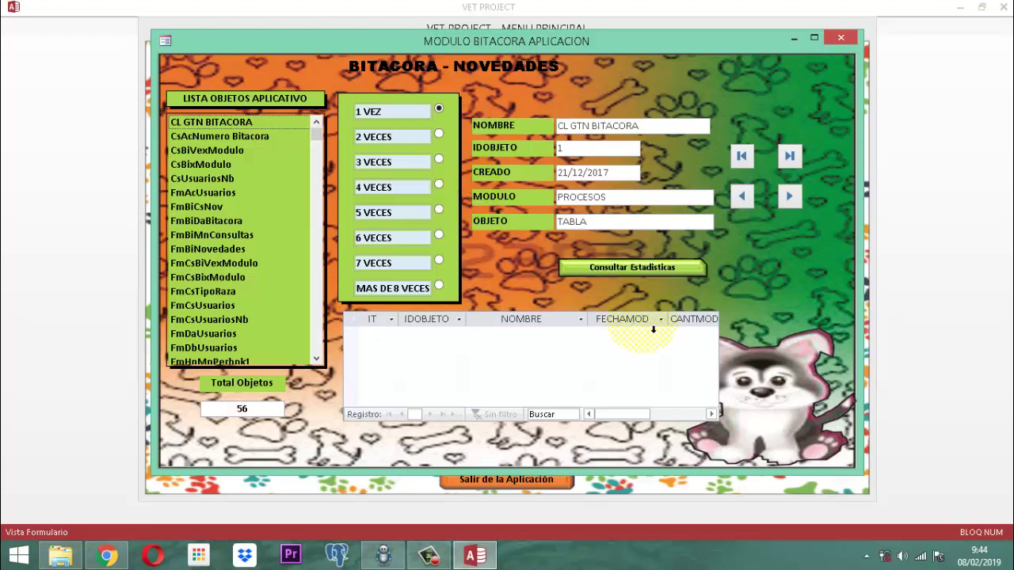
click(628, 271)
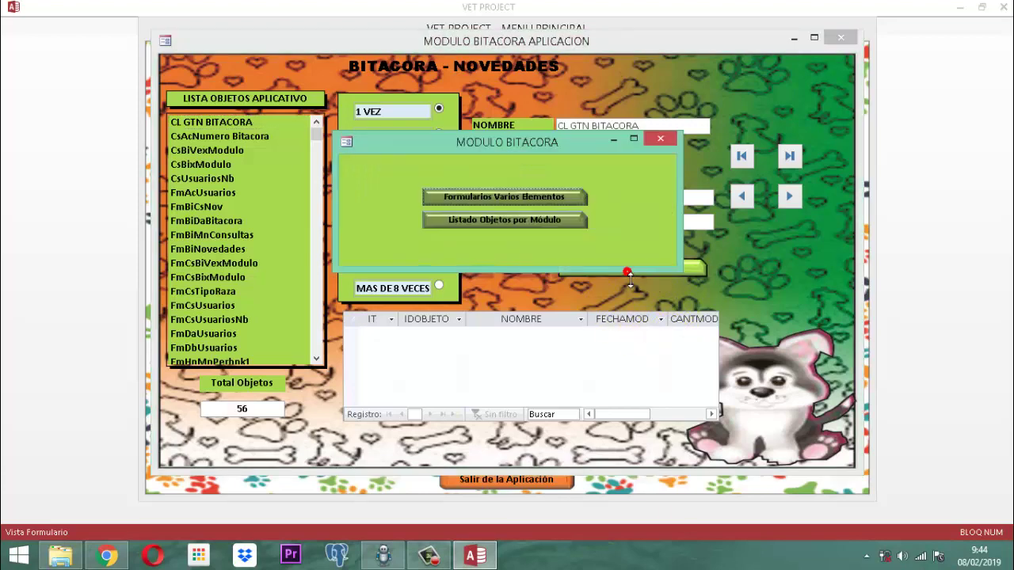
click(473, 199)
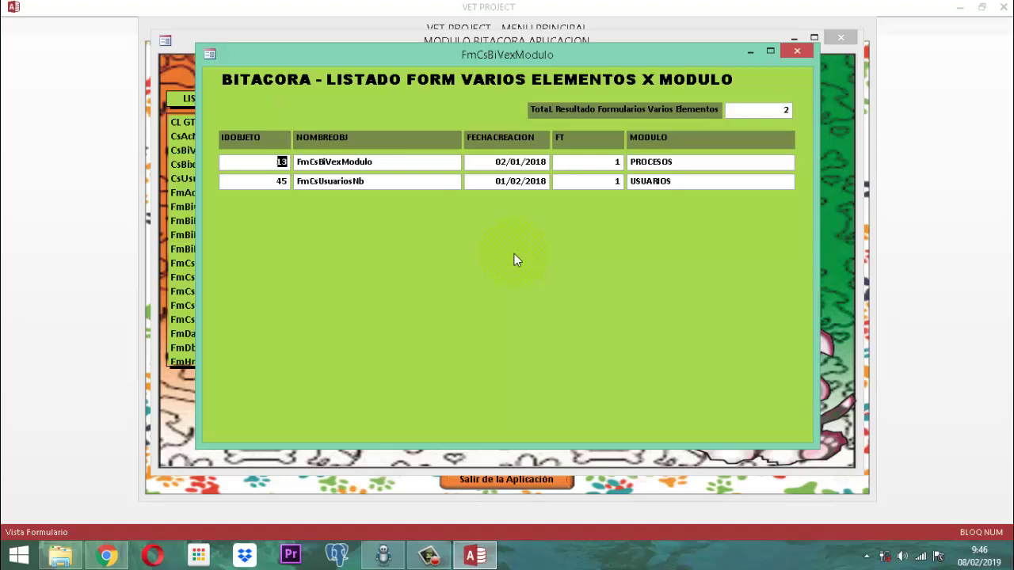
Step: Close the listing, the statistics menu, the Novedades form and the Bitacora menu to return to Modulo Procesos
click(797, 51)
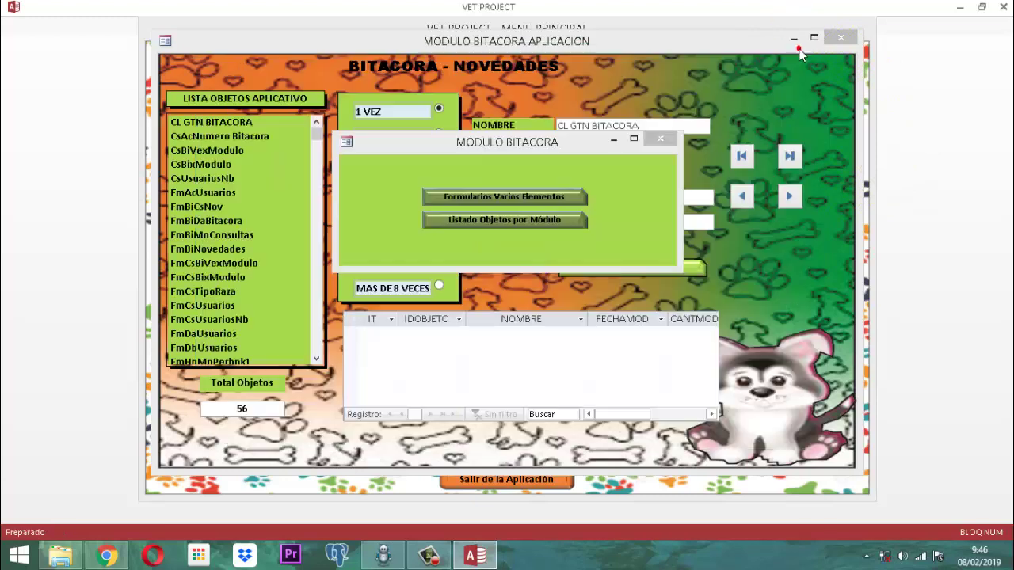
click(661, 140)
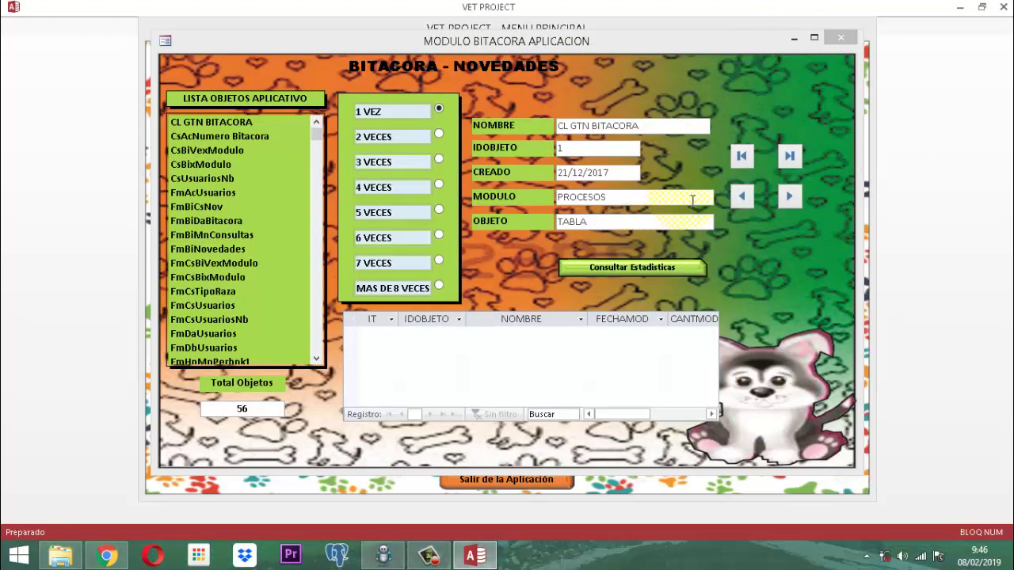
click(843, 39)
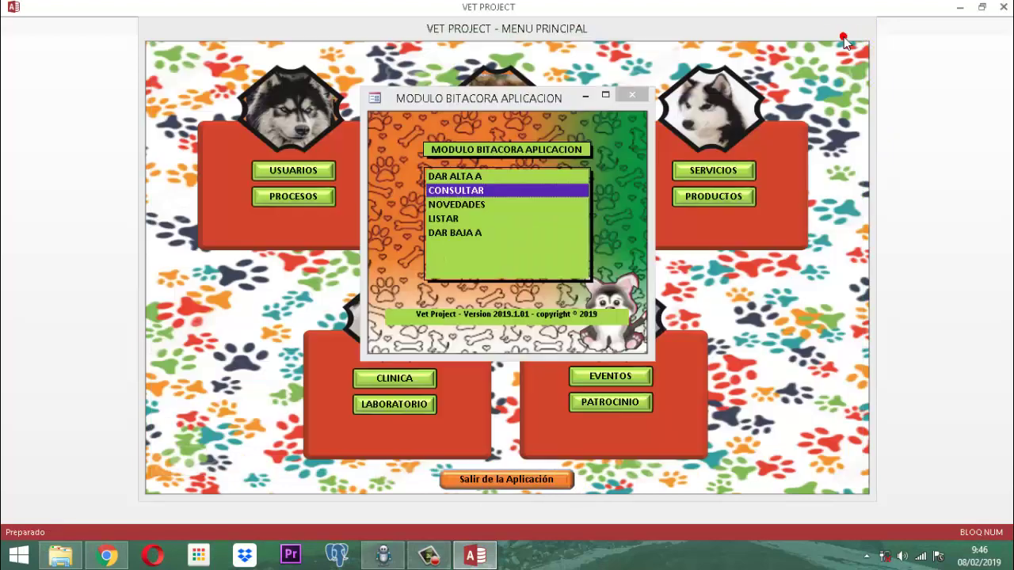
click(631, 98)
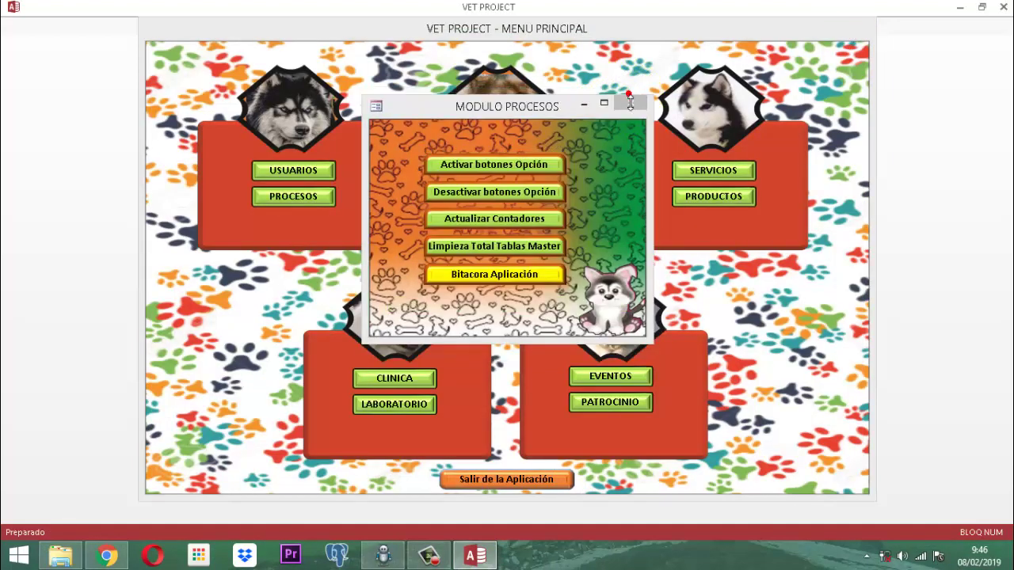
Step: Activate the ribbon options from Modulo Procesos by entering the access password
click(494, 164)
text(***)
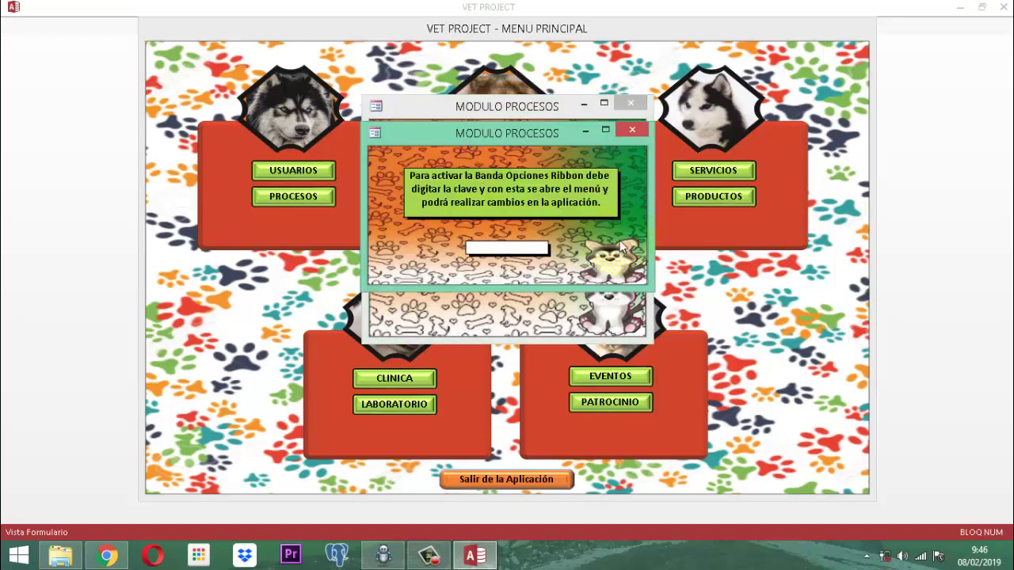
text(**)
key(BackSpace)
key(BackSpace)
key(BackSpace)
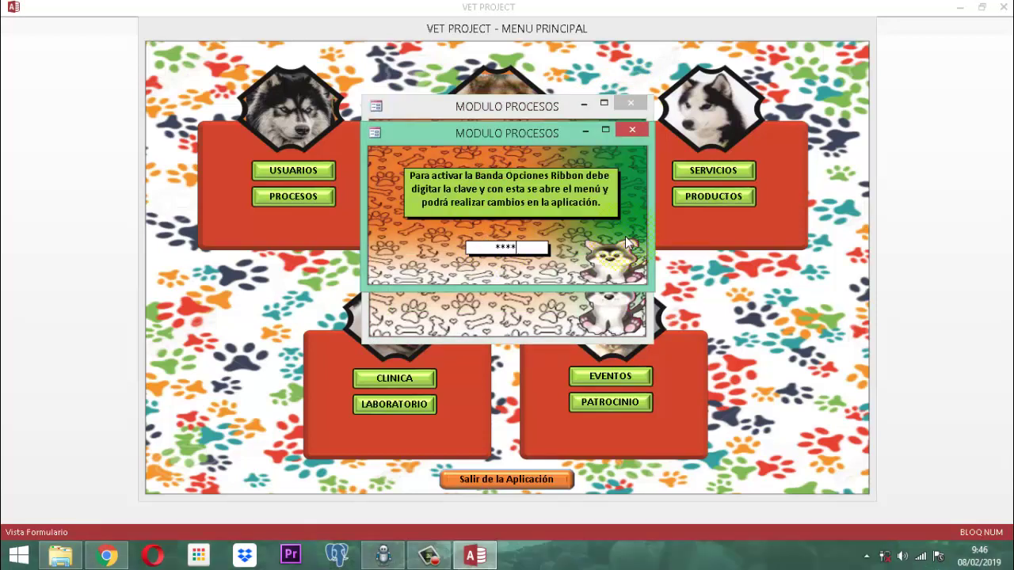
text(******)
key(Return)
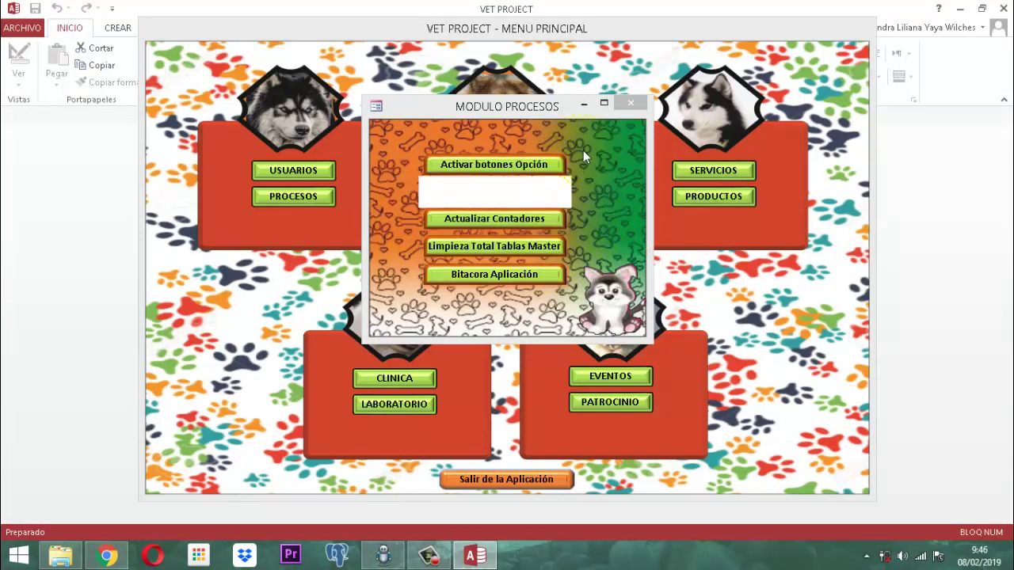
Step: Close the Modulo Procesos form and the Vet Project main menu form
click(629, 103)
right_click(581, 31)
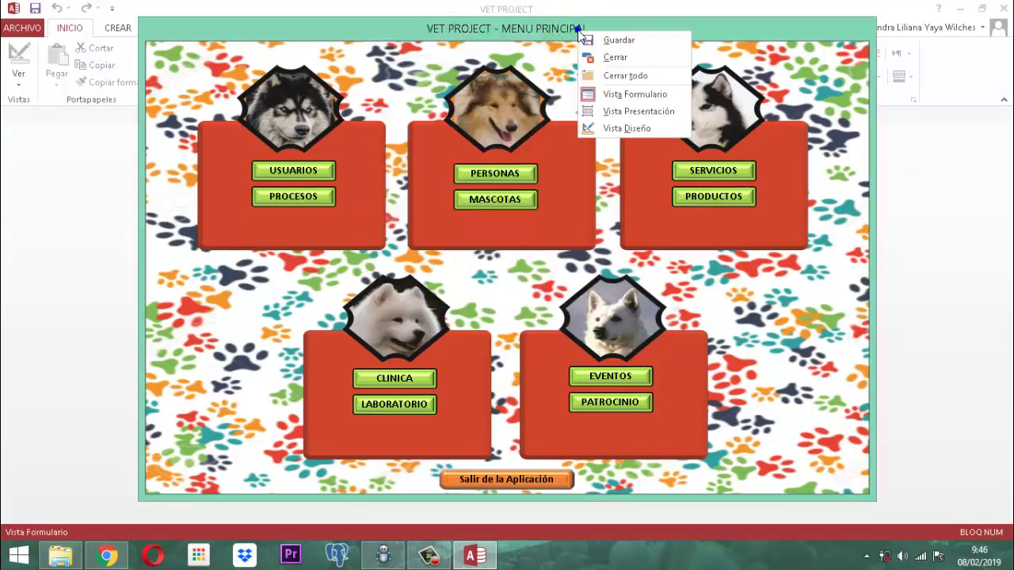
click(616, 58)
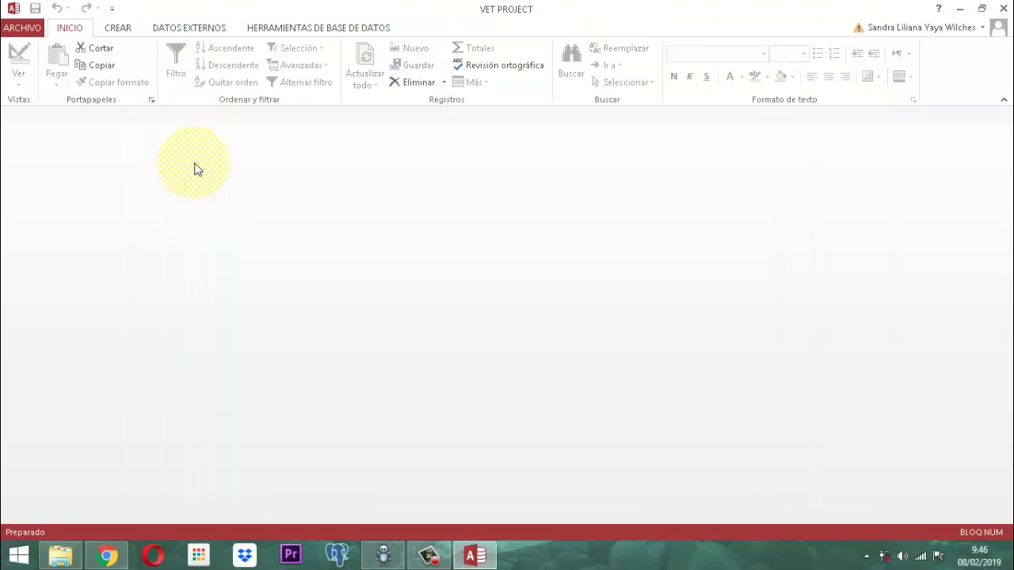
Step: Filter the database objects by "FmCsBi" and open the FmCsBiVexModulo form in Design view
click(80, 138)
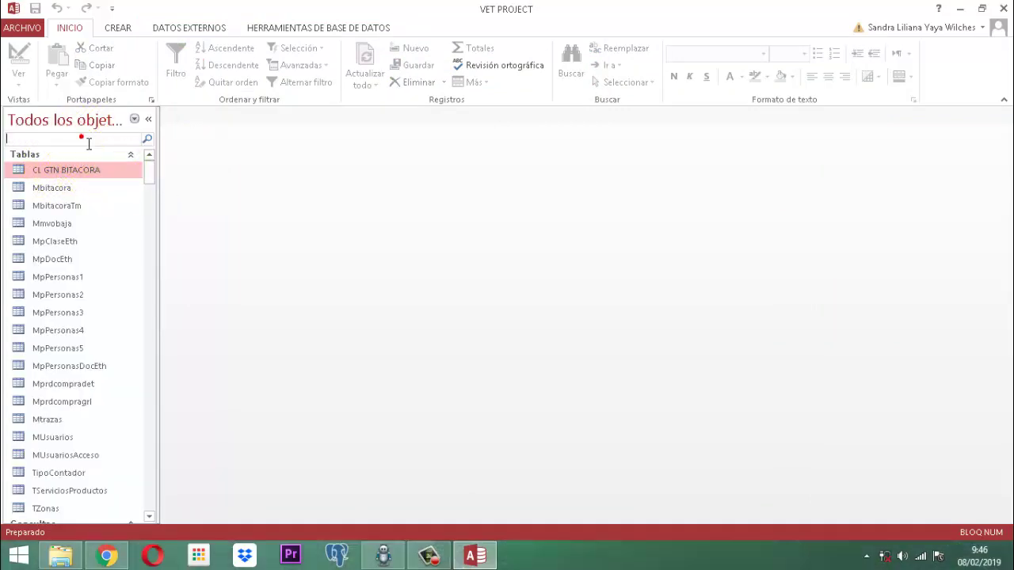
text(Fm)
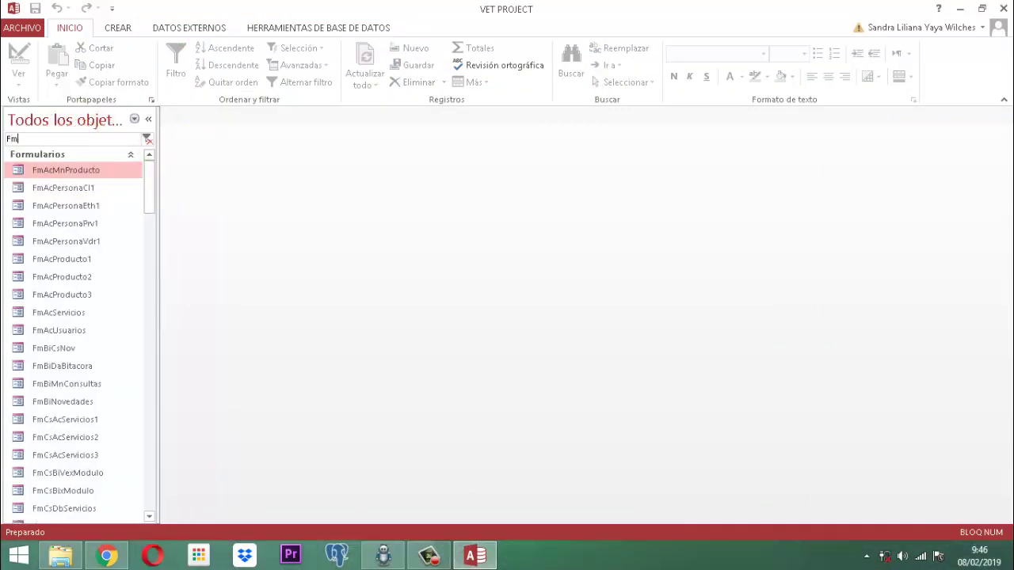
text(CsBi)
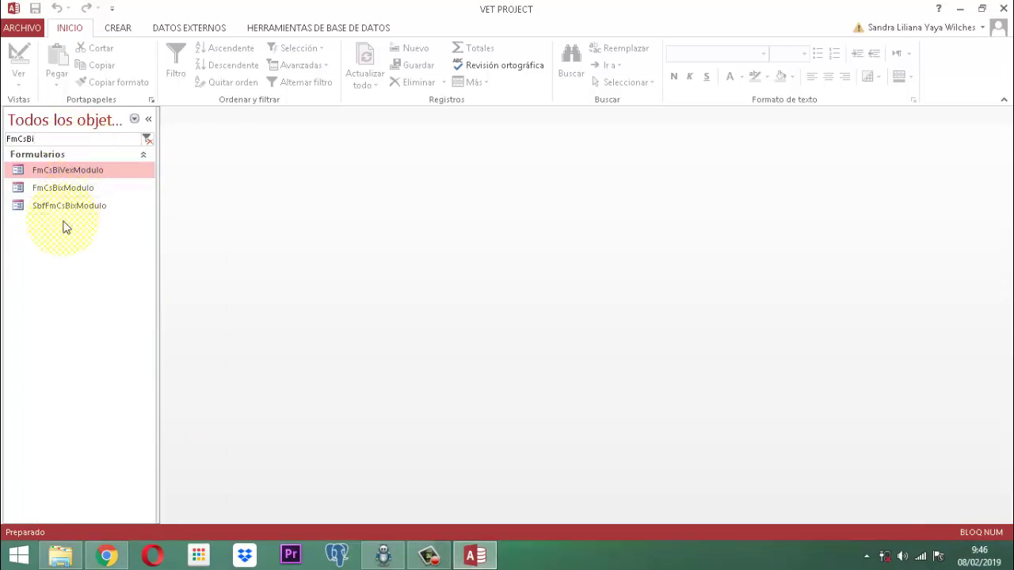
right_click(78, 170)
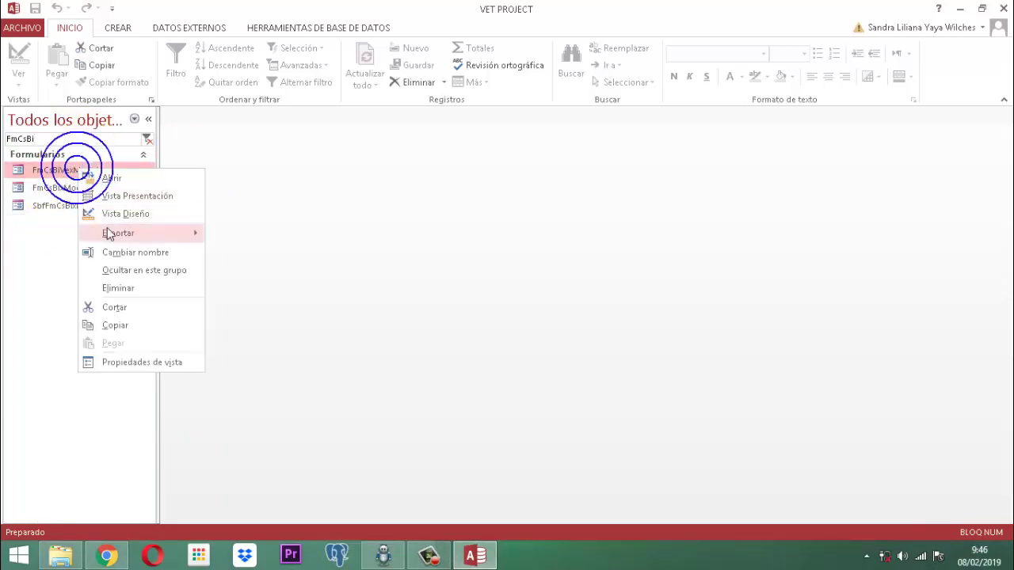
click(125, 217)
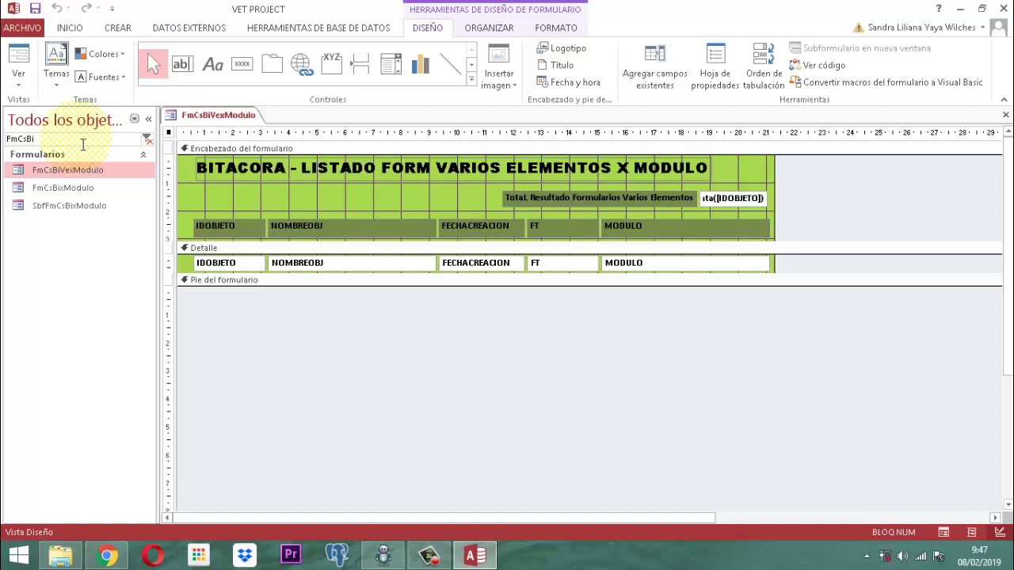
Step: Filter the database objects by "usuario" and open the FmCsUsuariosNb form in Design view
drag(47, 139, 4, 136)
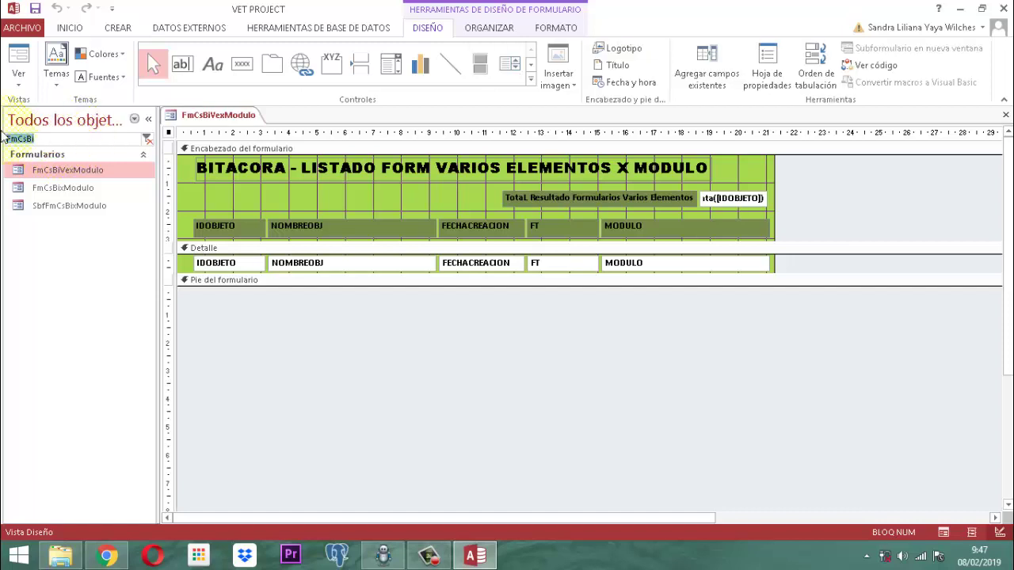
text(usuario)
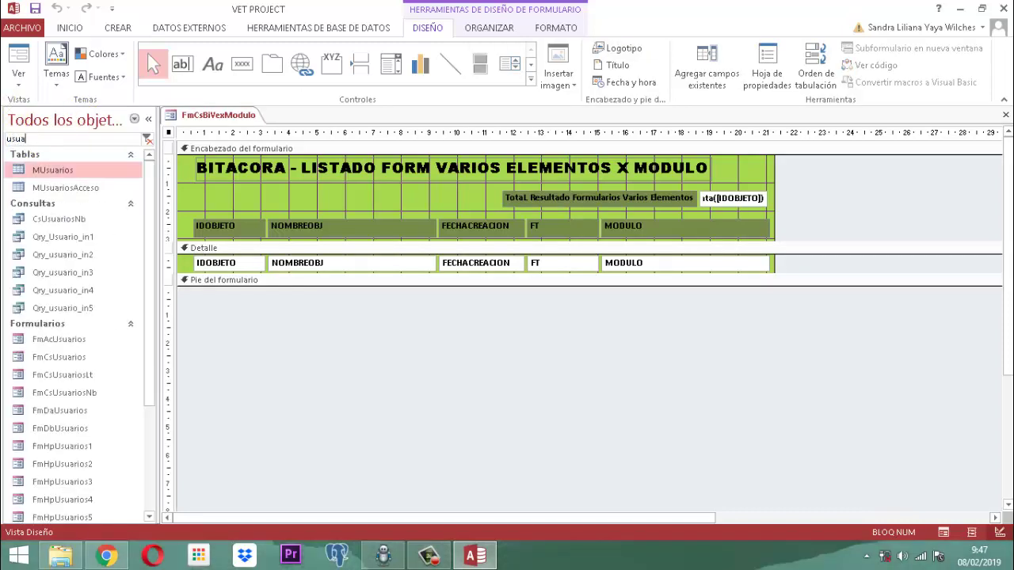
right_click(83, 392)
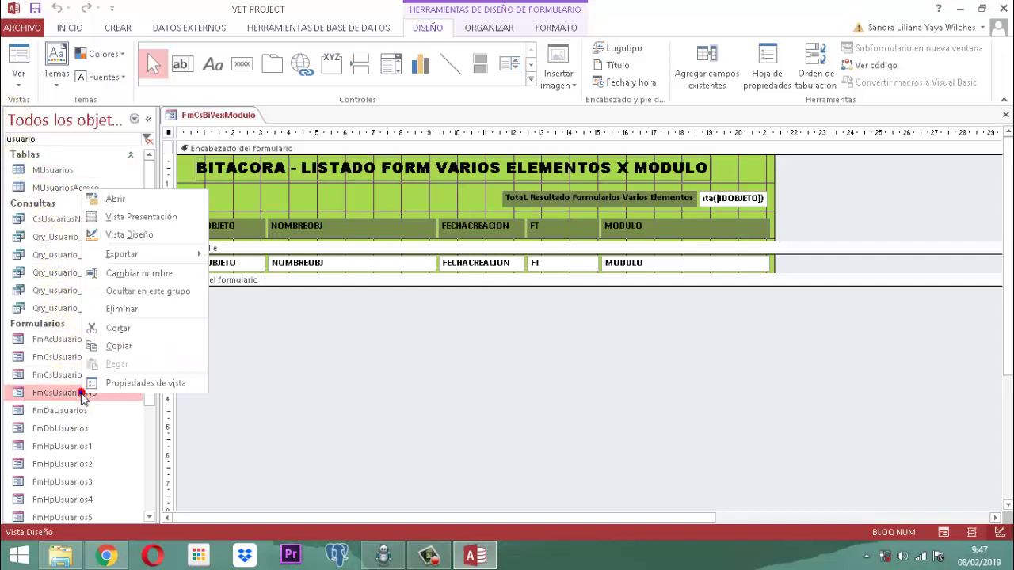
click(145, 236)
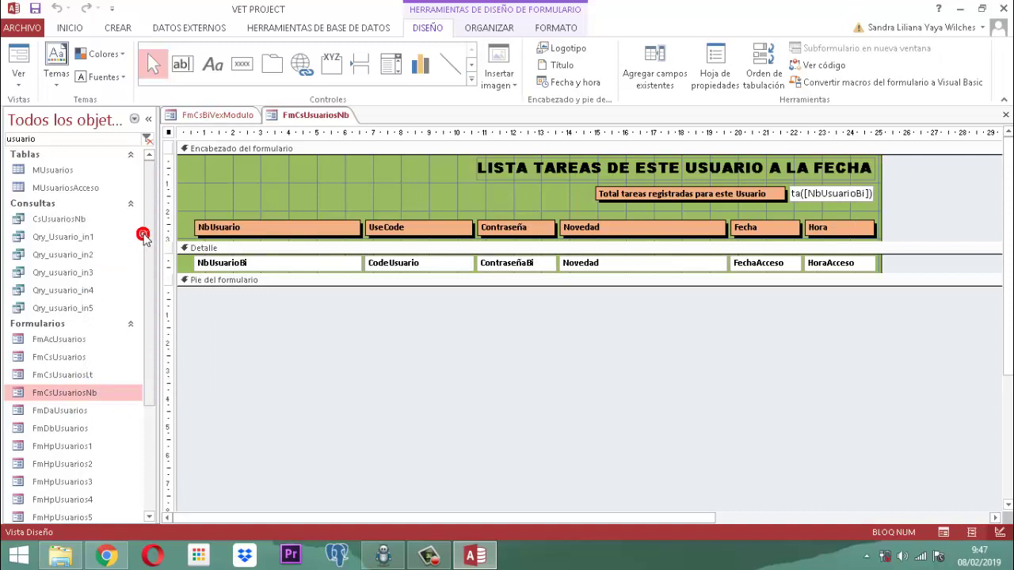